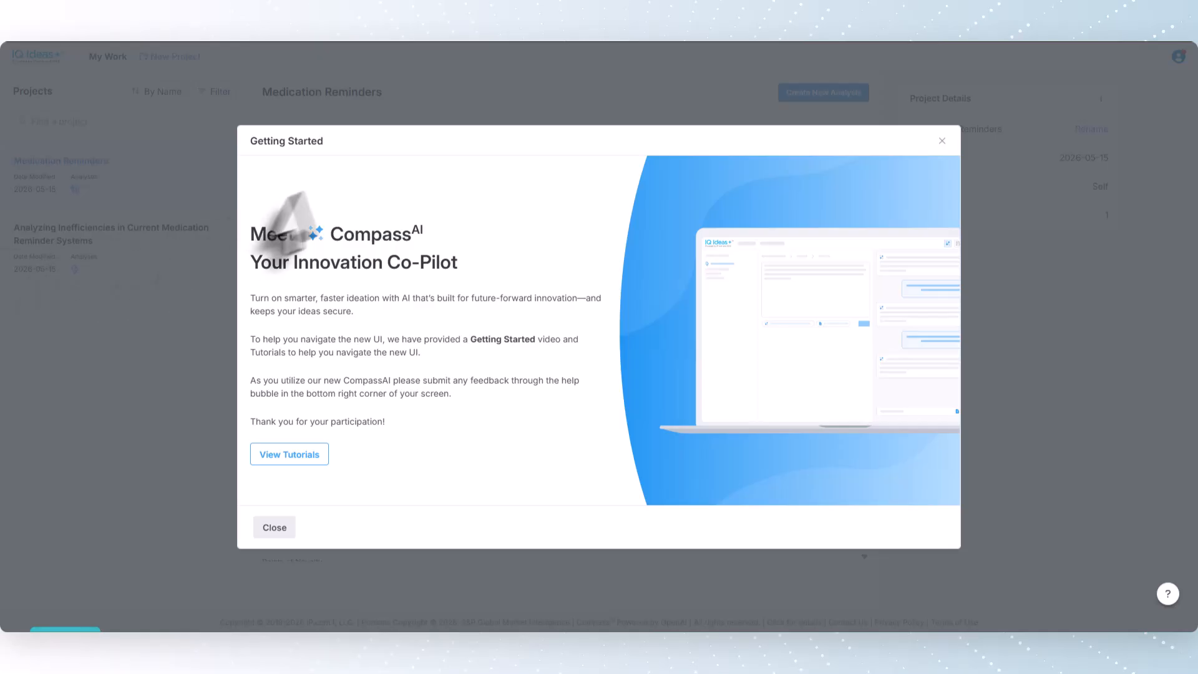
Step: Dismiss the Getting Started introduction and turn on the CompassAI feature
{"action": "left_click", "coordinate": [941, 141]}
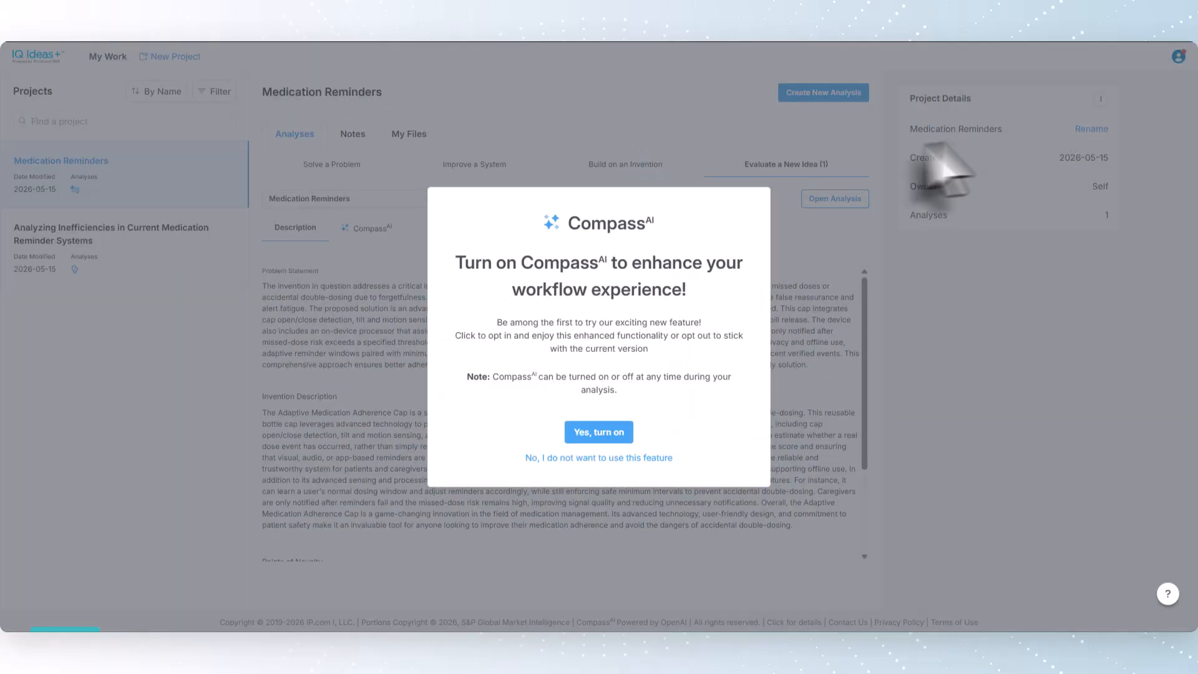
{"action": "left_click", "coordinate": [601, 433]}
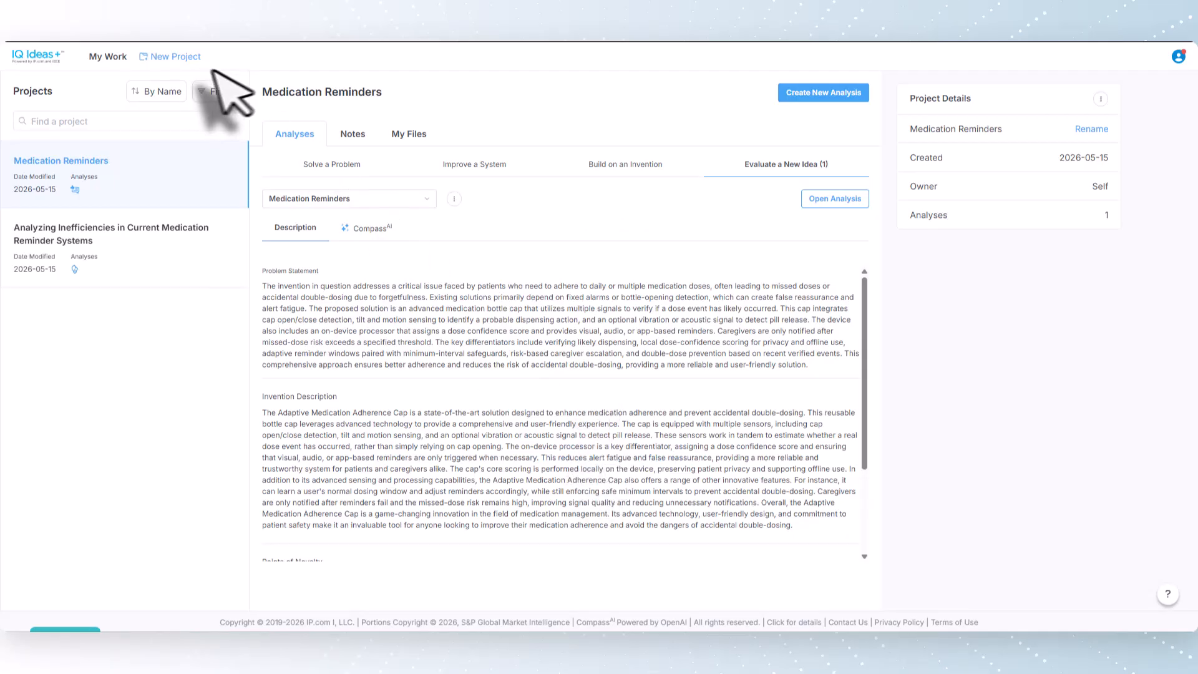
Step: Start a new project with an Evaluate a New Idea analysis named "Medication Reminders"
{"action": "left_click", "coordinate": [191, 58]}
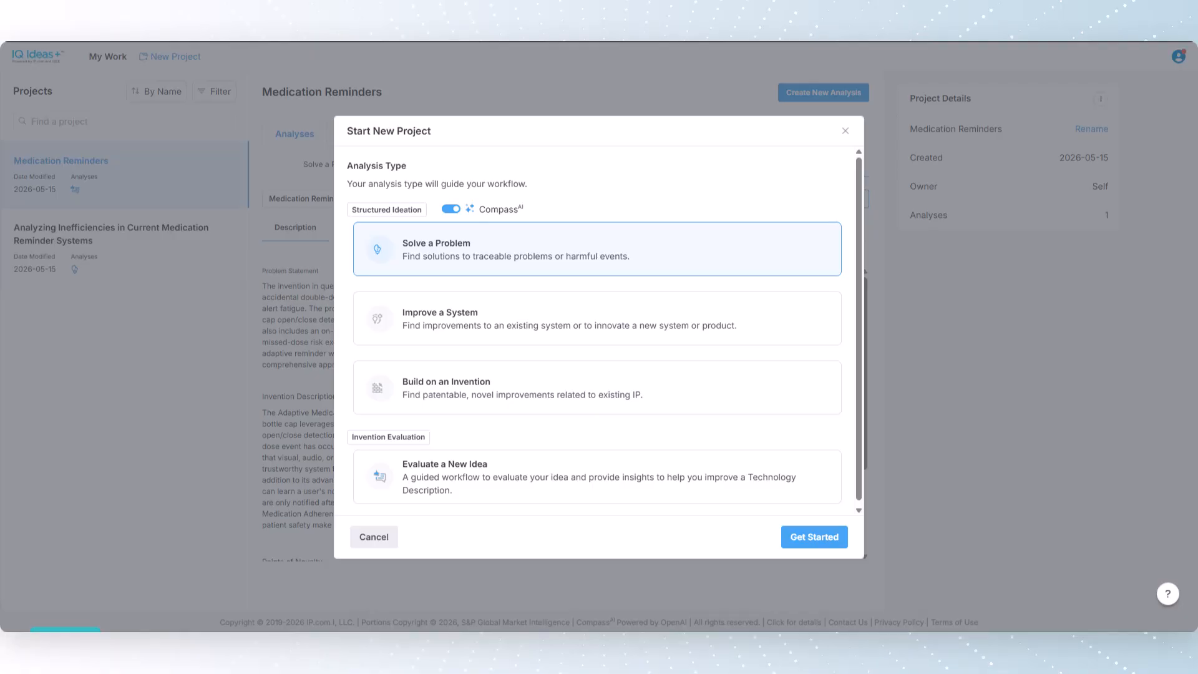
{"action": "left_click", "coordinate": [642, 495]}
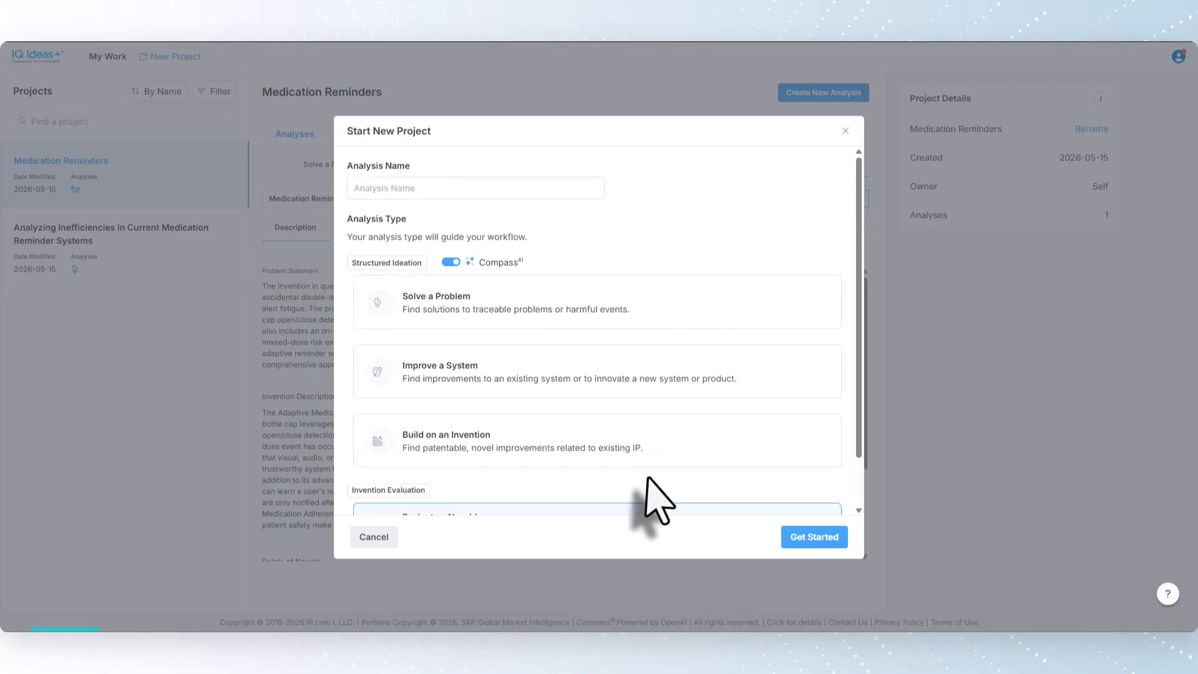
{"action": "type", "text": "M"}
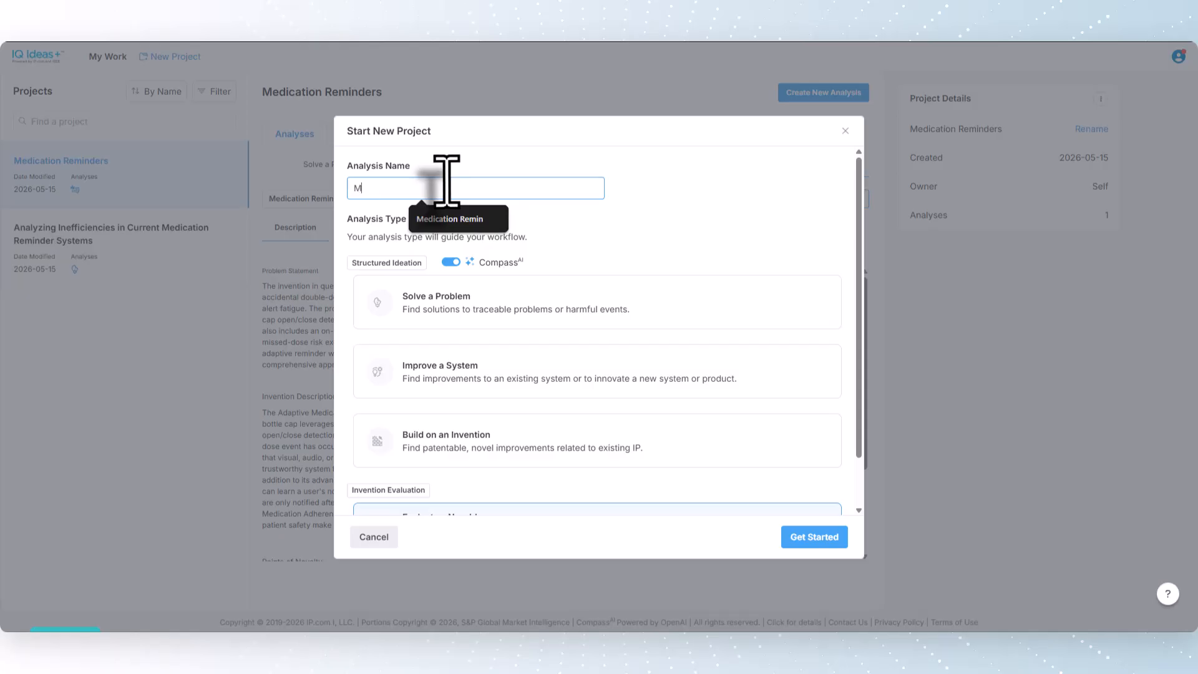
{"action": "type", "text": "edcartion"}
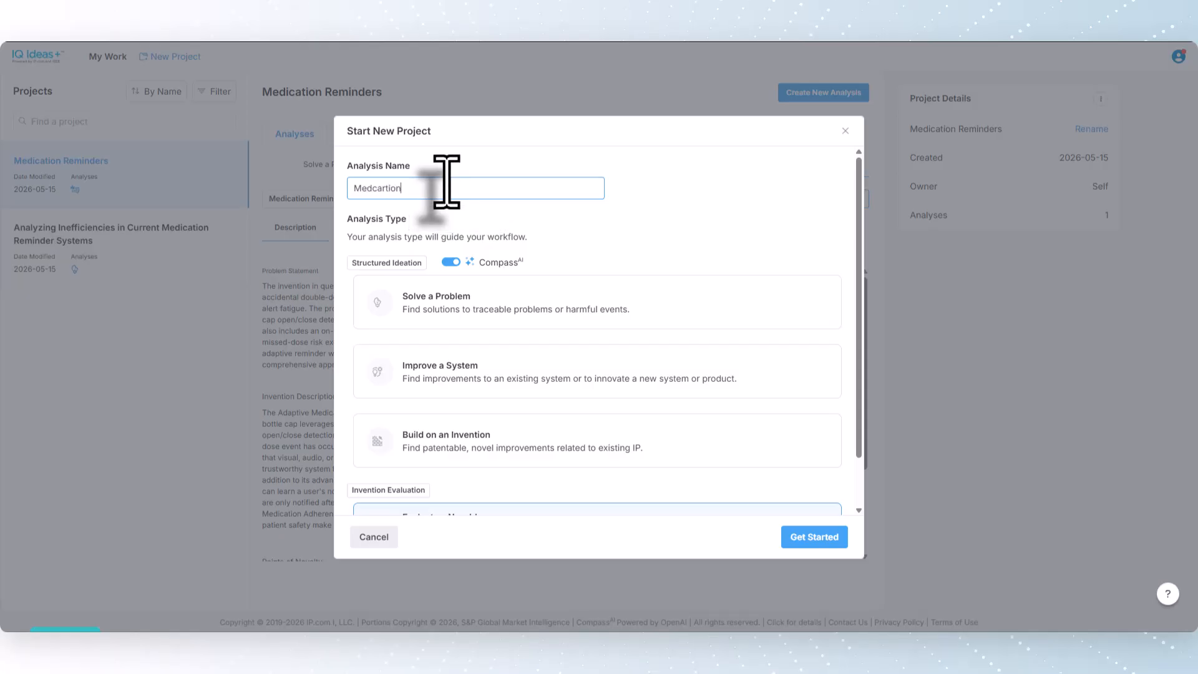
{"action": "key", "text": "BackSpace"}
{"action": "key", "text": "BackSpace"}
{"action": "key", "text": "BackSpace"}
{"action": "key", "text": "BackSpace"}
{"action": "key", "text": "BackSpace"}
{"action": "key", "text": "BackSpace"}
{"action": "key", "text": "BackSpace"}
{"action": "type", "text": "ication "}
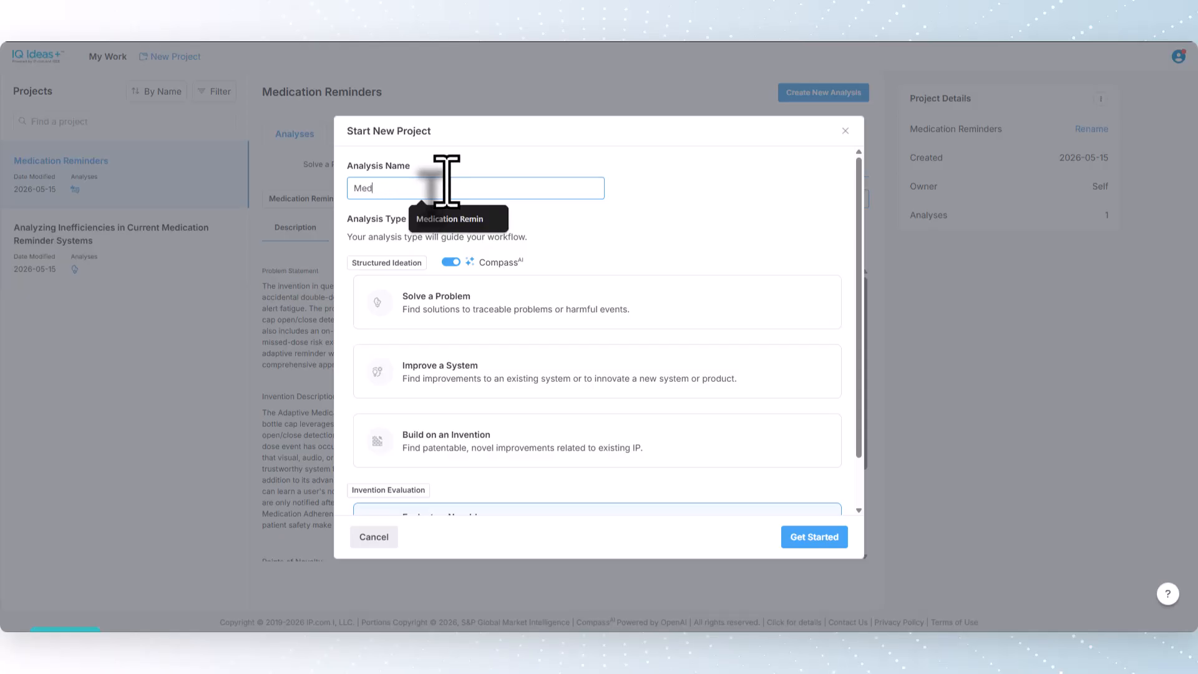
{"action": "type", "text": "Reminede"}
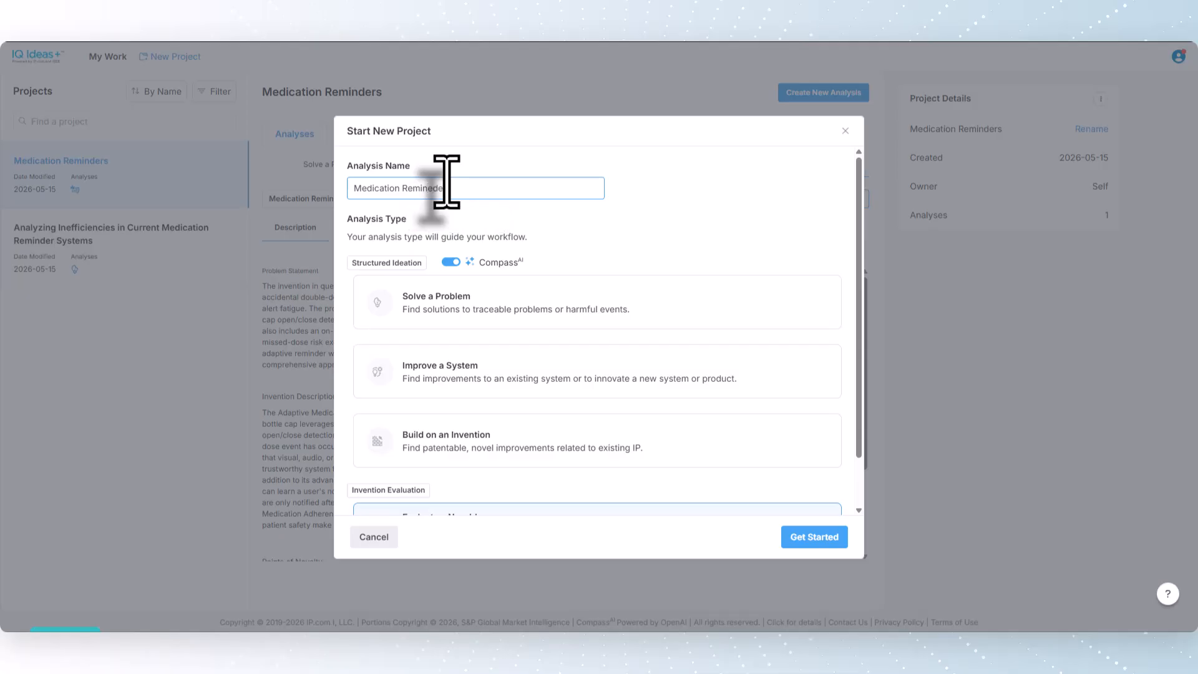
{"action": "key", "text": "BackSpace"}
{"action": "key", "text": "BackSpace"}
{"action": "key", "text": "BackSpace"}
{"action": "type", "text": "ders"}
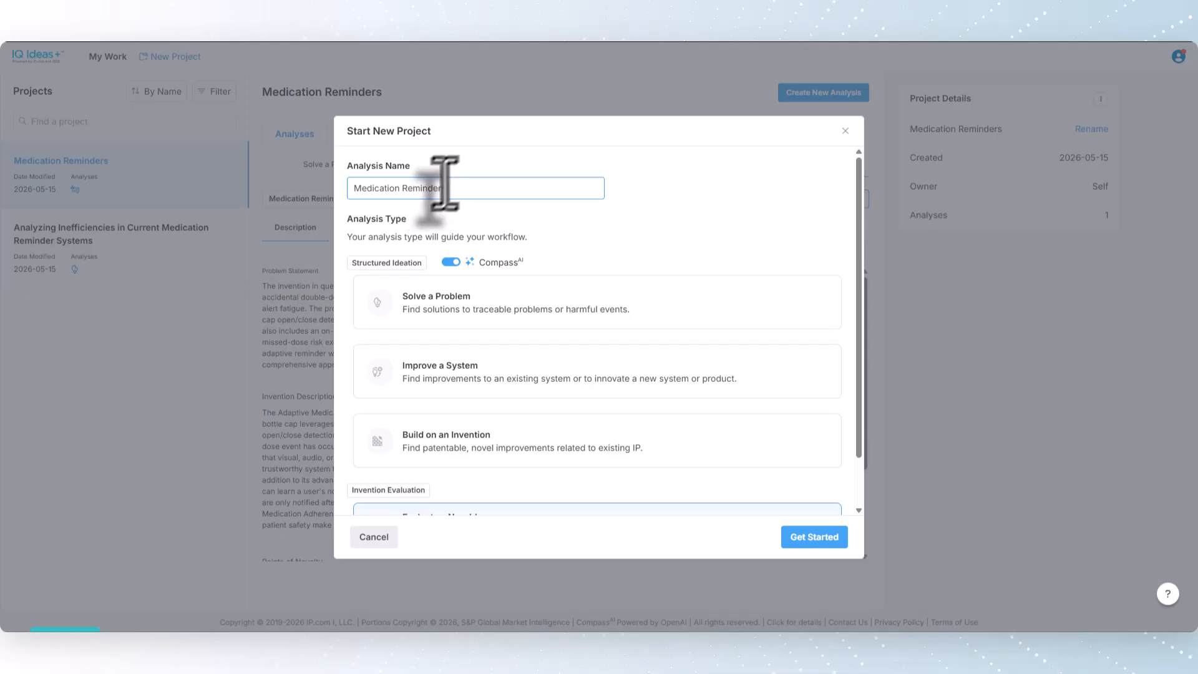
{"action": "left_click", "coordinate": [814, 537]}
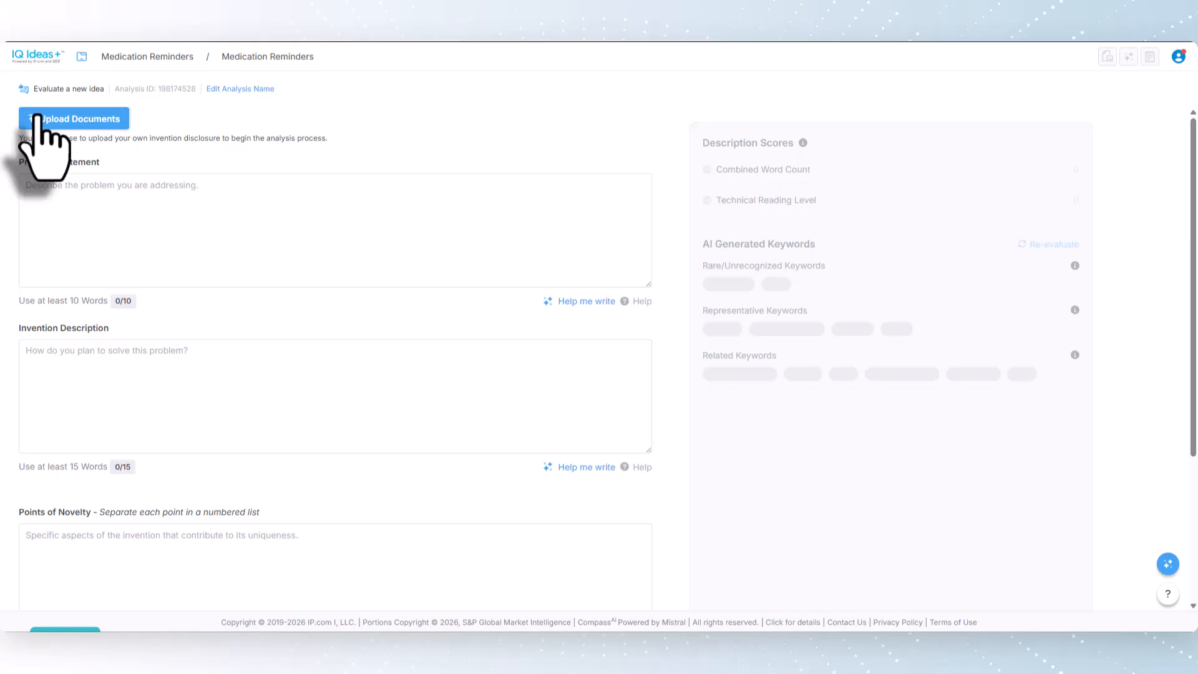
Step: Upload Iq Ideas+ Webinar.docx as the invention disclosure and extract its content into all fields
{"action": "left_click", "coordinate": [39, 118]}
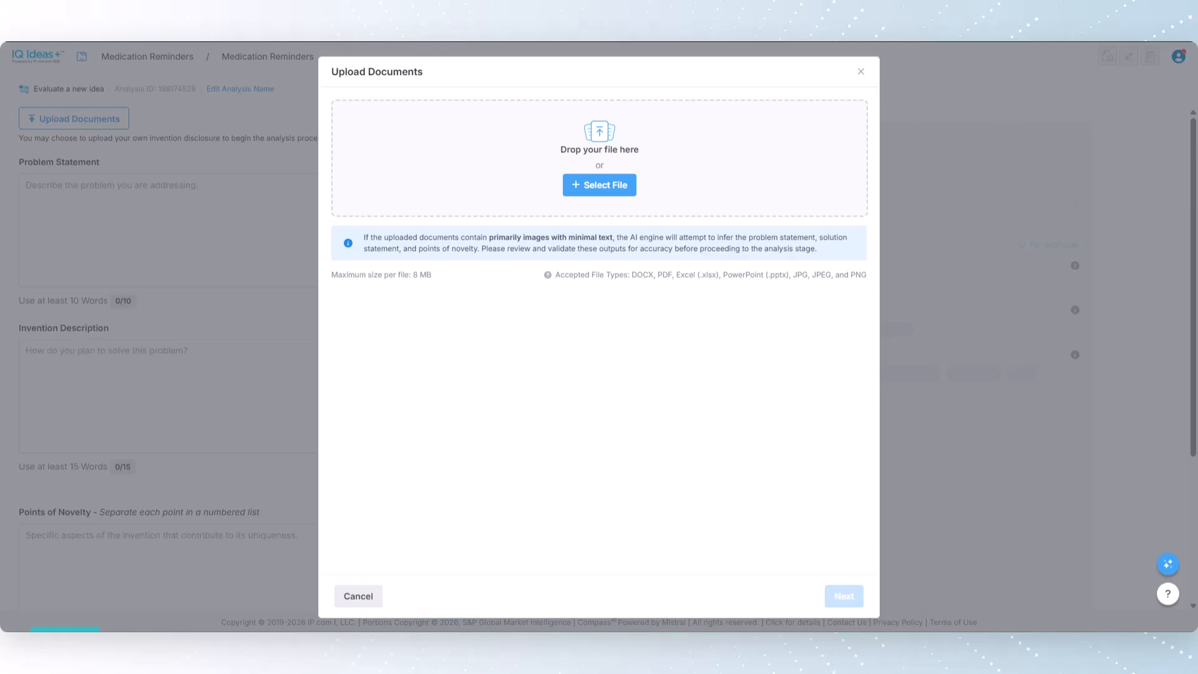
{"action": "left_click_drag", "start_coordinate": [337, 168], "coordinate": [549, 175]}
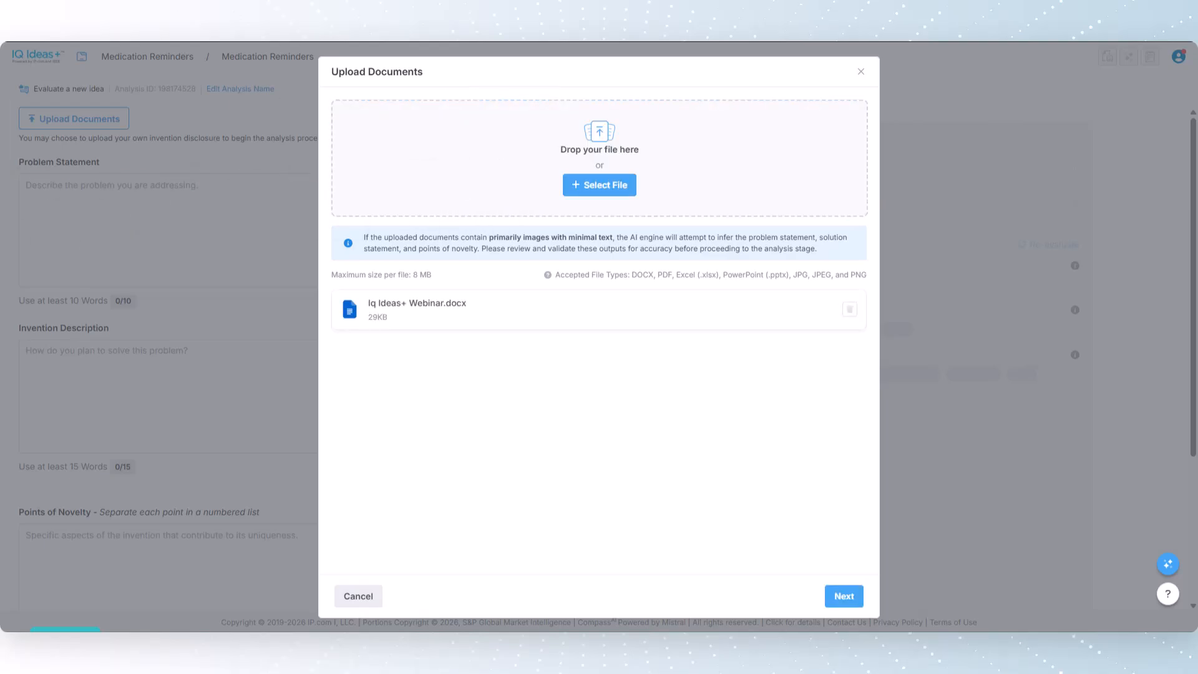
{"action": "left_click", "coordinate": [843, 596]}
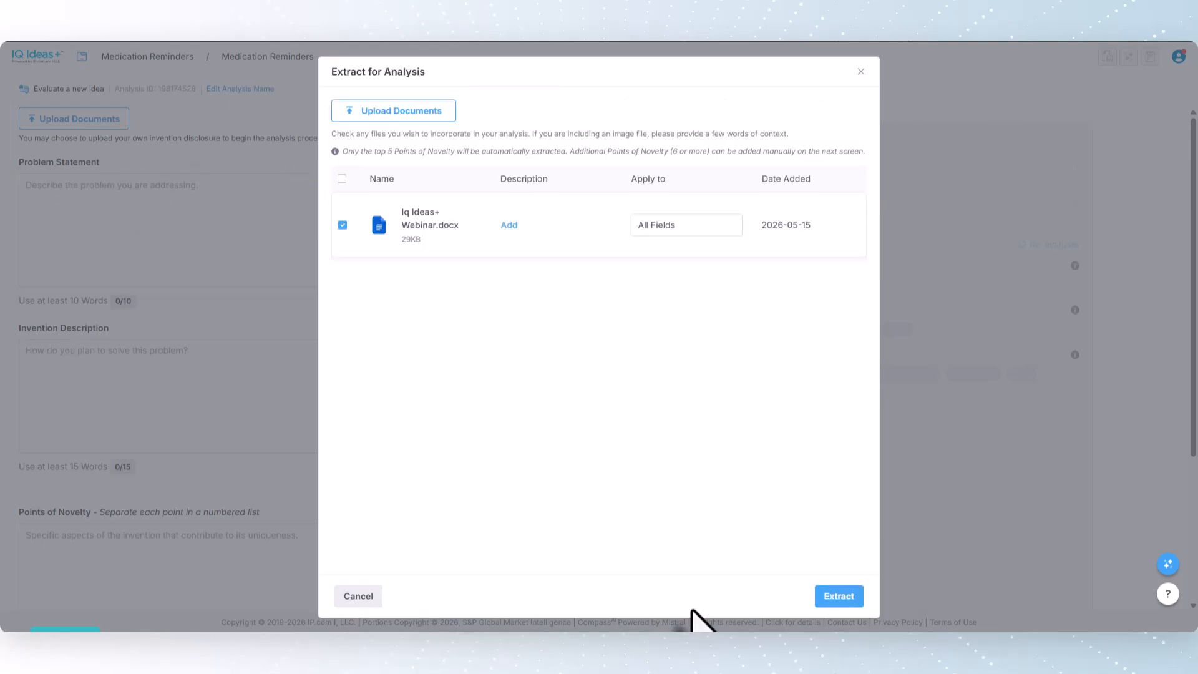
{"action": "left_click", "coordinate": [847, 598]}
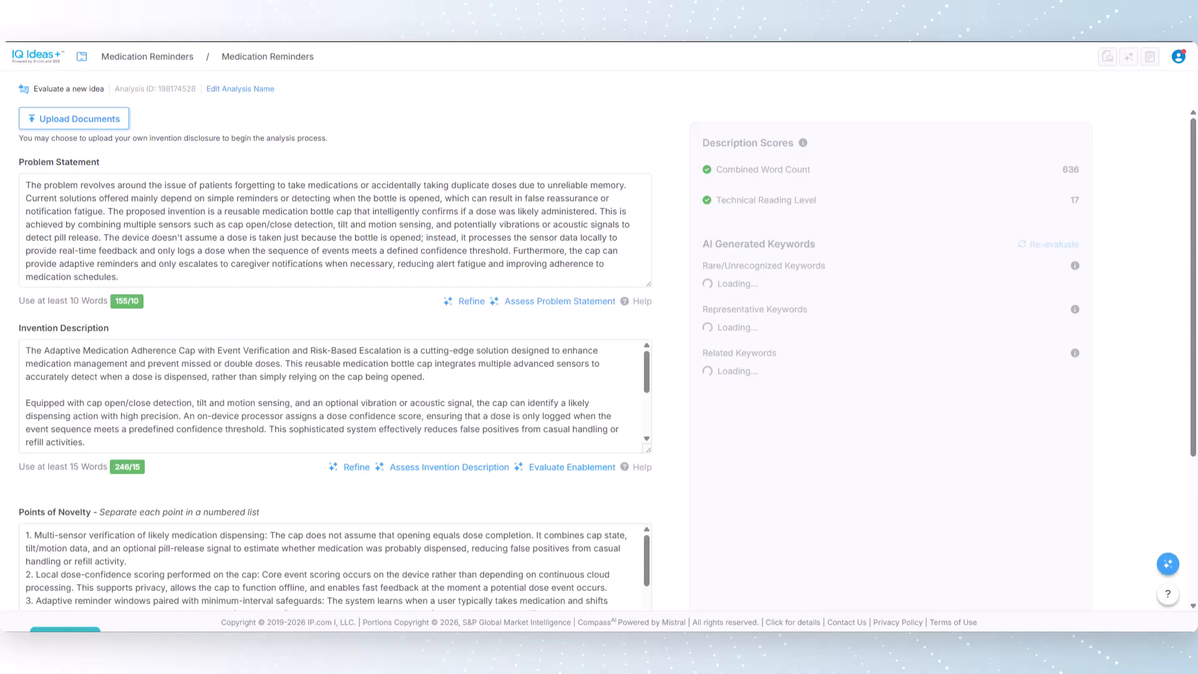
Step: Review the extracted problem statement, invention description and points of novelty, and run the invention analysis
{"action": "scroll", "coordinate": [460, 181], "scroll_direction": "down", "scroll_amount": 1}
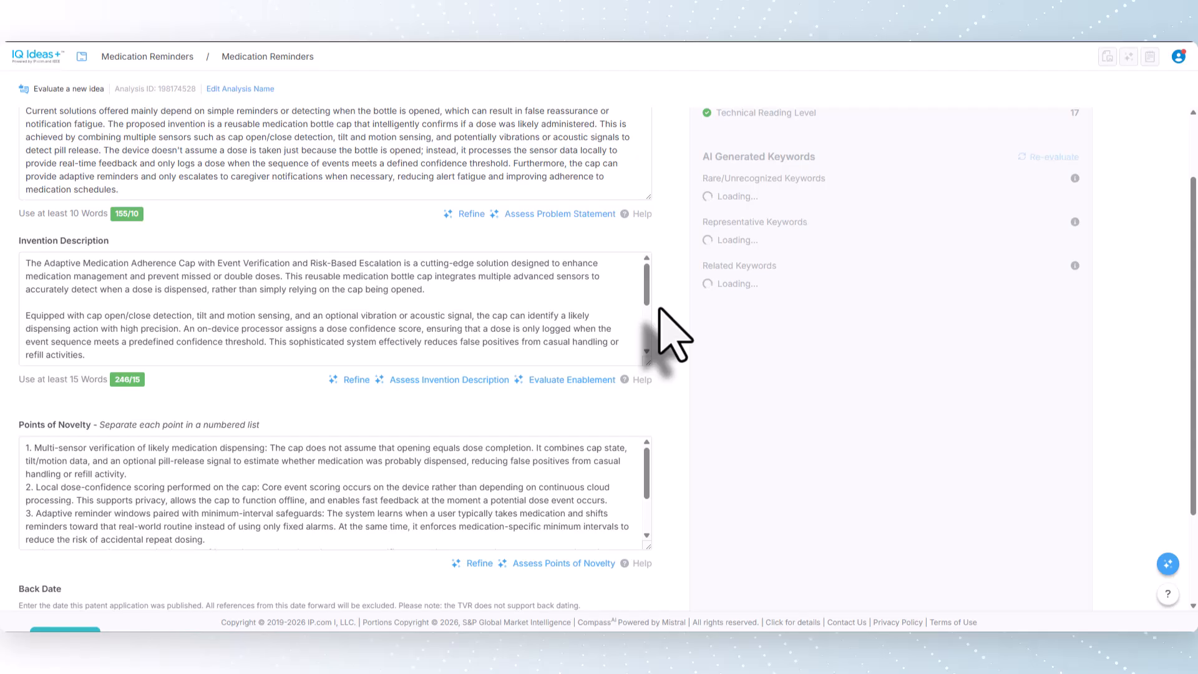
{"action": "scroll", "coordinate": [673, 334], "scroll_direction": "up", "scroll_amount": 1}
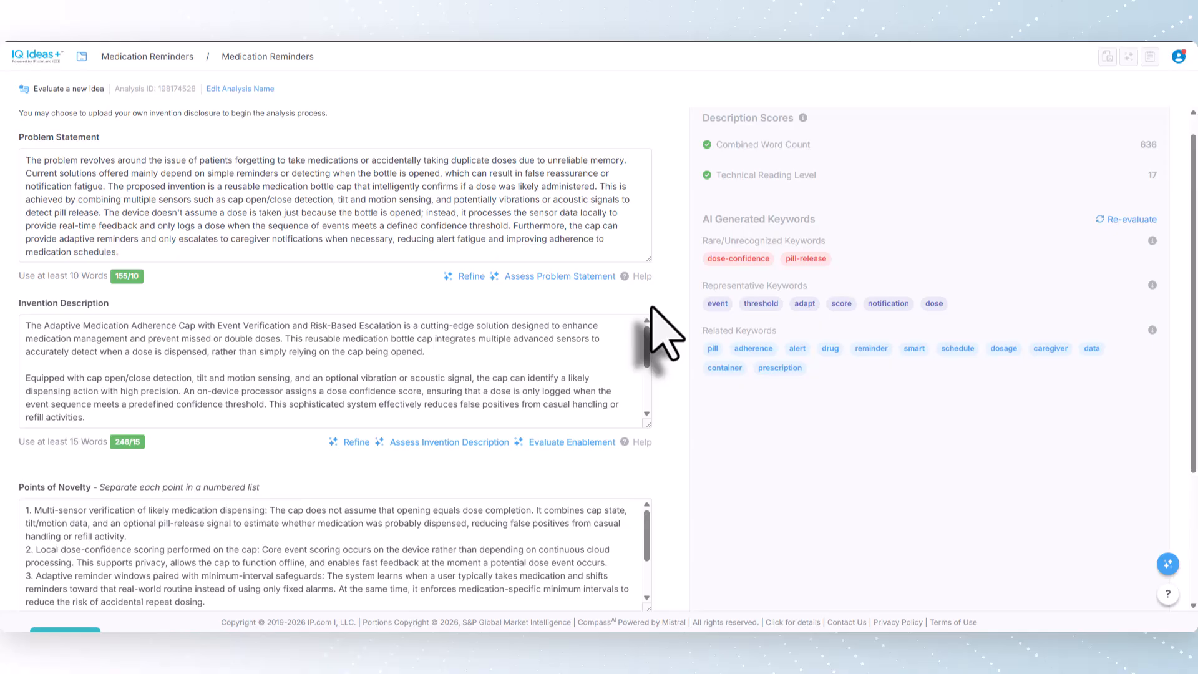
{"action": "scroll", "coordinate": [649, 328], "scroll_direction": "down", "scroll_amount": 3}
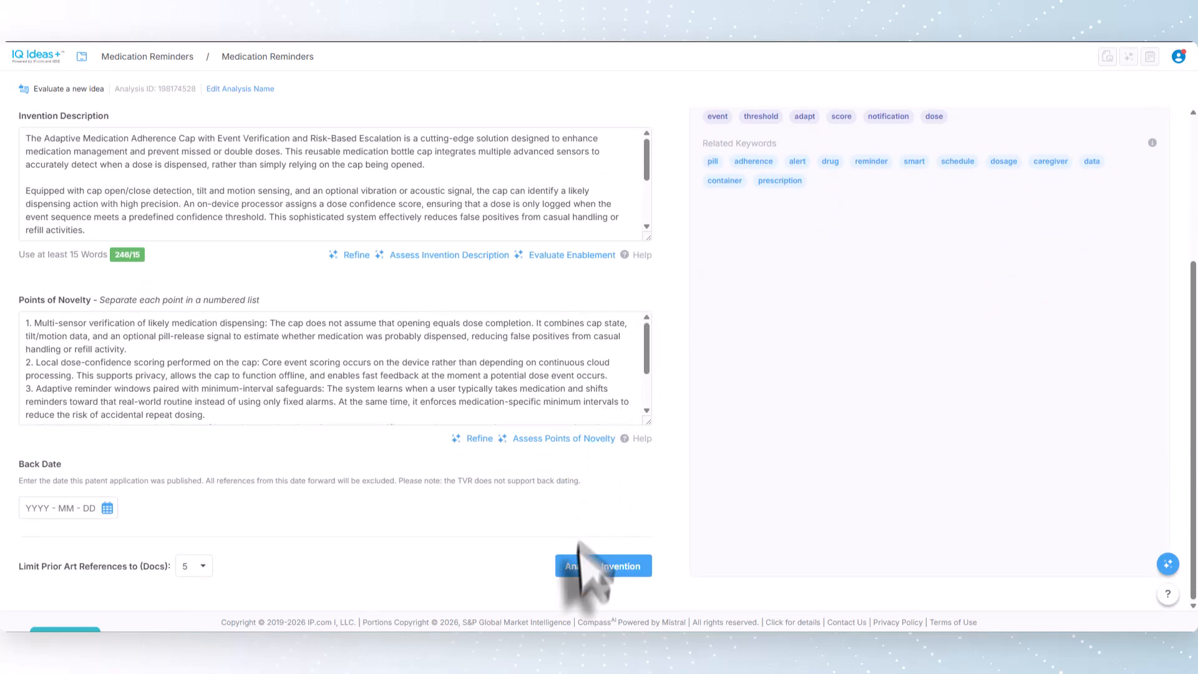
{"action": "left_click", "coordinate": [577, 568]}
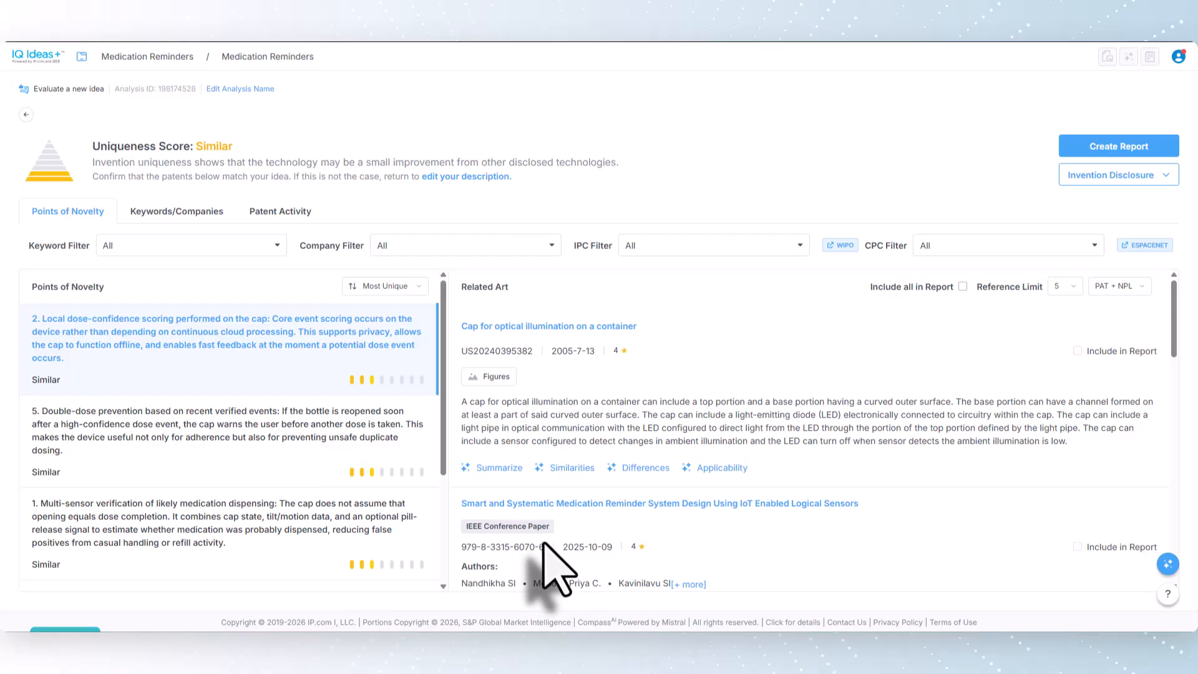
Step: Have CompassAI show the similarities between the patent "Cap for optical illumination on a container" and the invention, and read its answer
{"action": "left_click", "coordinate": [572, 469]}
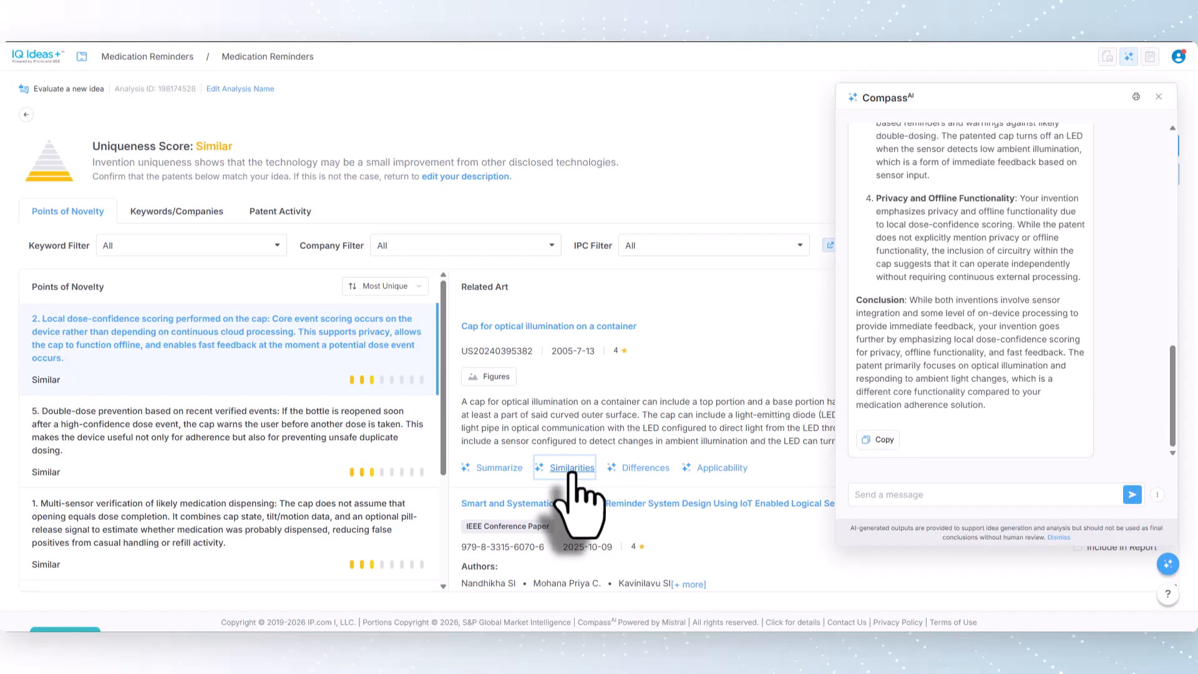
{"action": "scroll", "coordinate": [942, 322], "scroll_direction": "up", "scroll_amount": 4}
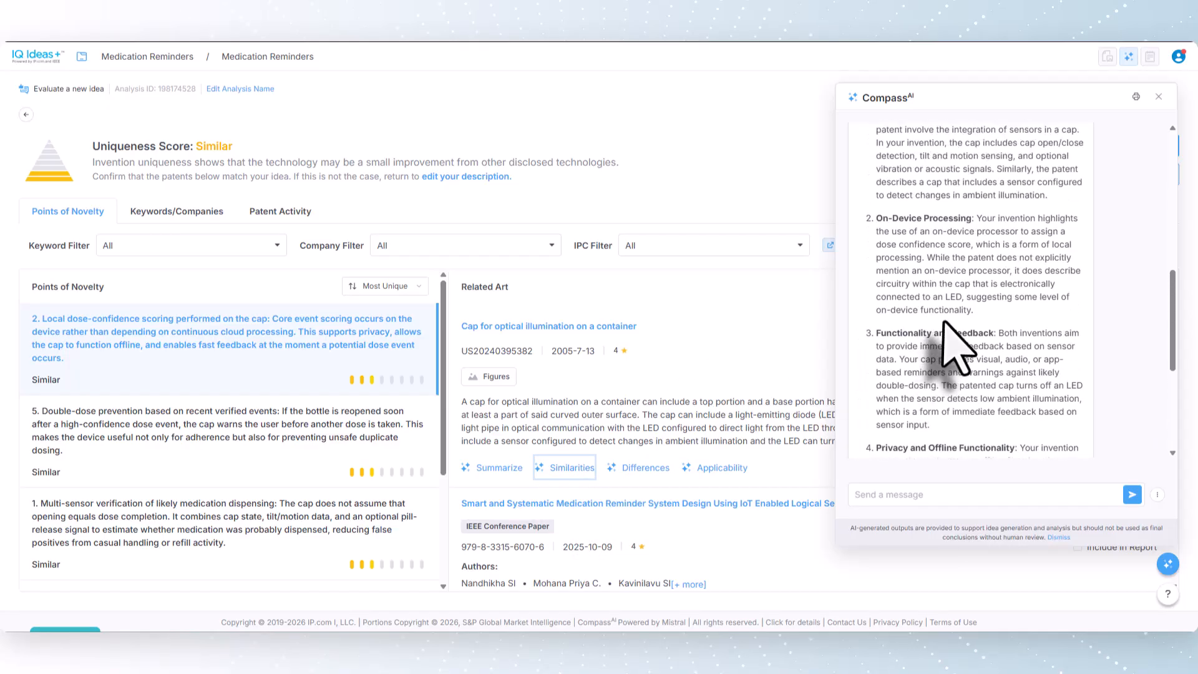
{"action": "scroll", "coordinate": [943, 323], "scroll_direction": "up", "scroll_amount": 4}
{"action": "scroll", "coordinate": [944, 322], "scroll_direction": "down", "scroll_amount": 6}
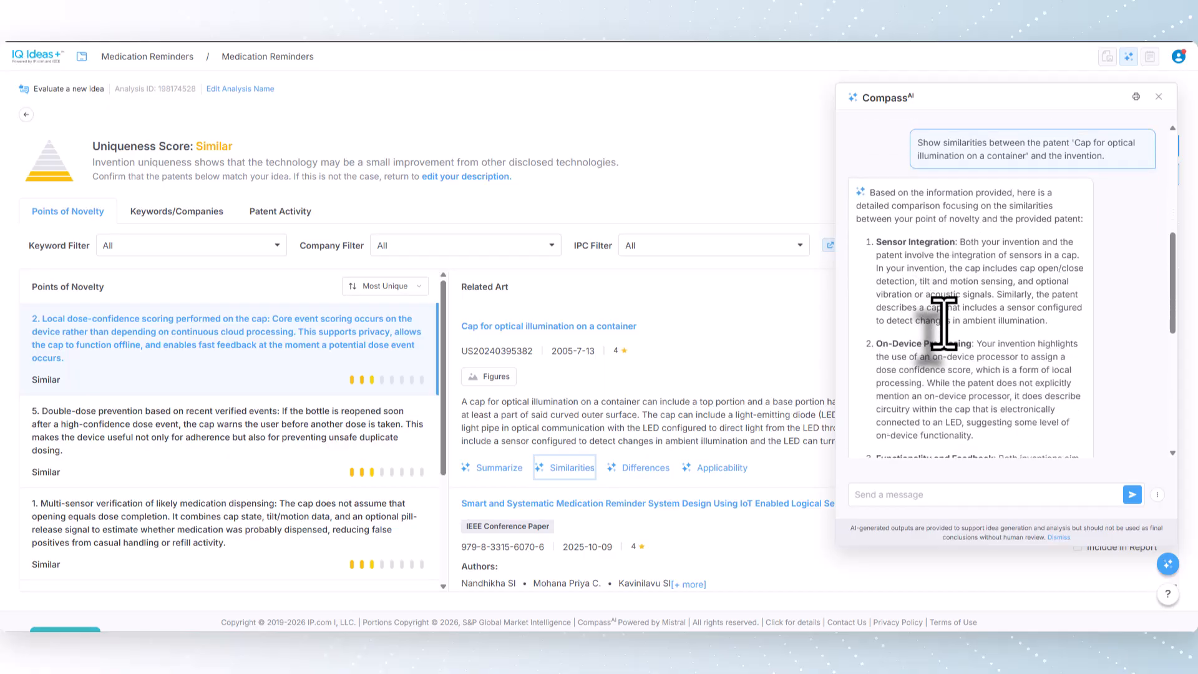
{"action": "scroll", "coordinate": [944, 322], "scroll_direction": "down", "scroll_amount": 2}
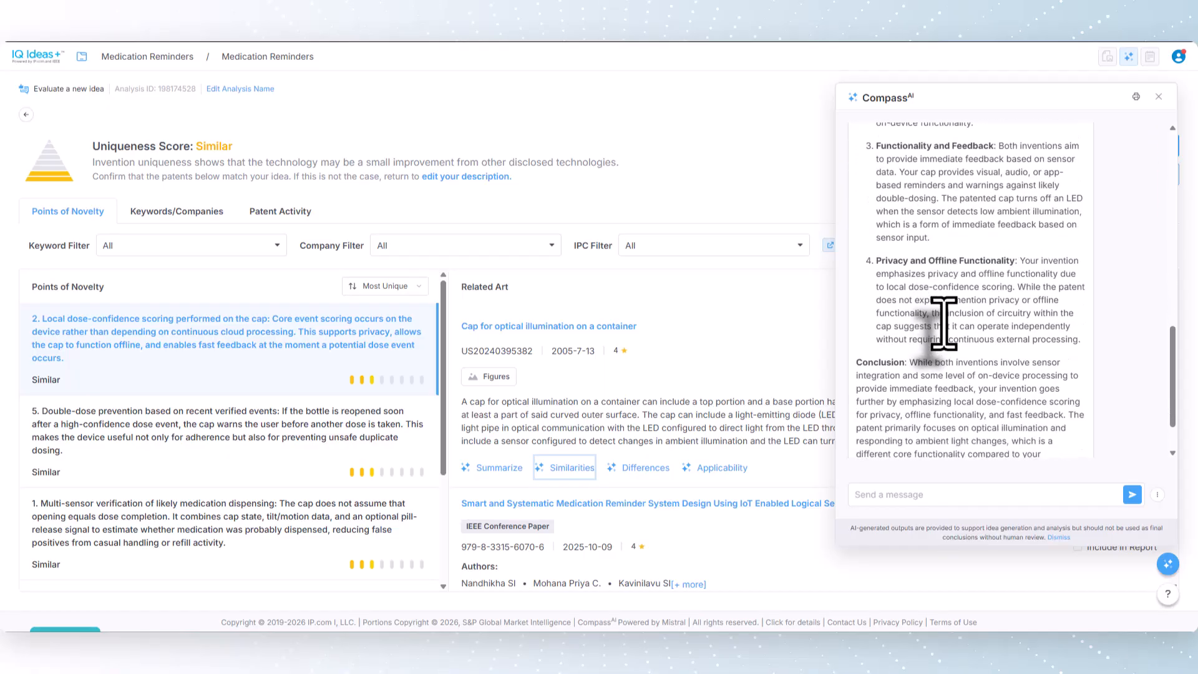
Step: Have CompassAI show the differences between the "Cap for optical illumination on a container" patent and the invention, and read through them
{"action": "left_click", "coordinate": [649, 468]}
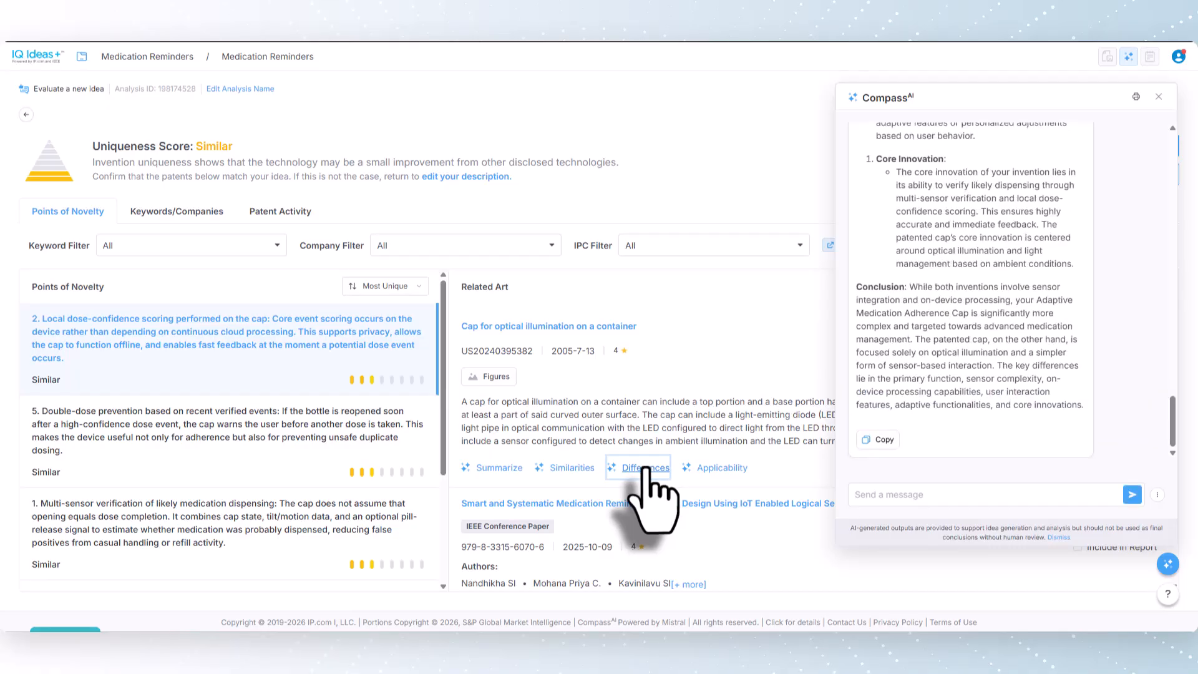
{"action": "scroll", "coordinate": [917, 374], "scroll_direction": "up", "scroll_amount": 8}
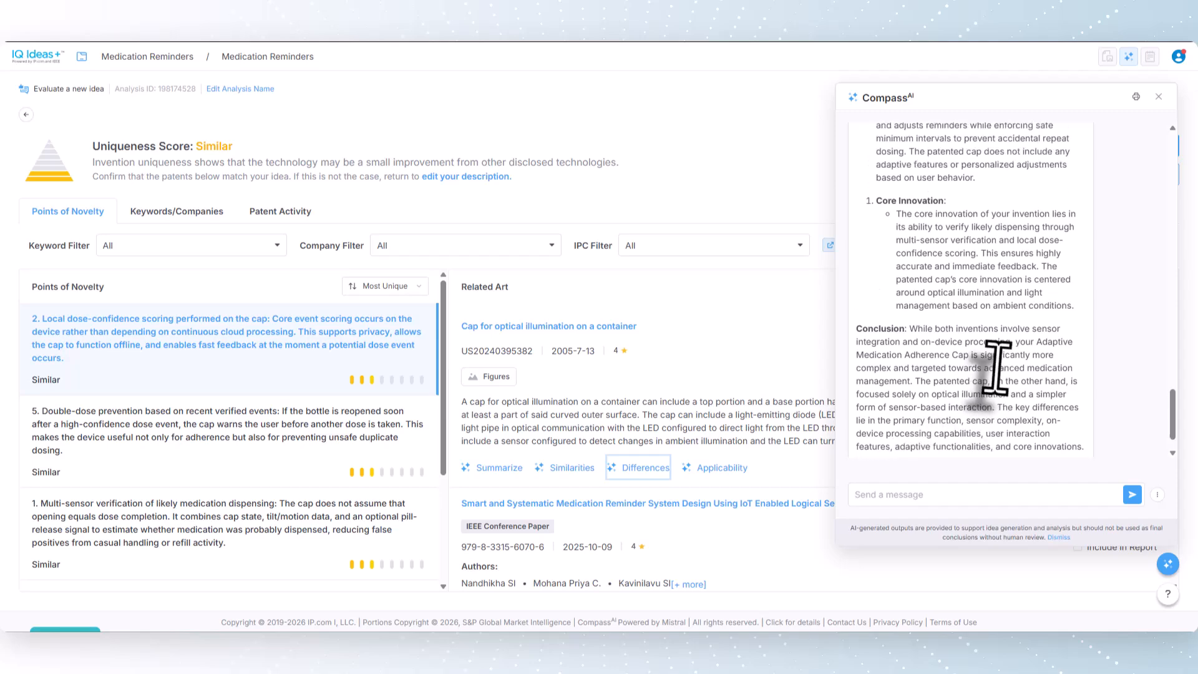
{"action": "scroll", "coordinate": [997, 366], "scroll_direction": "up", "scroll_amount": 6}
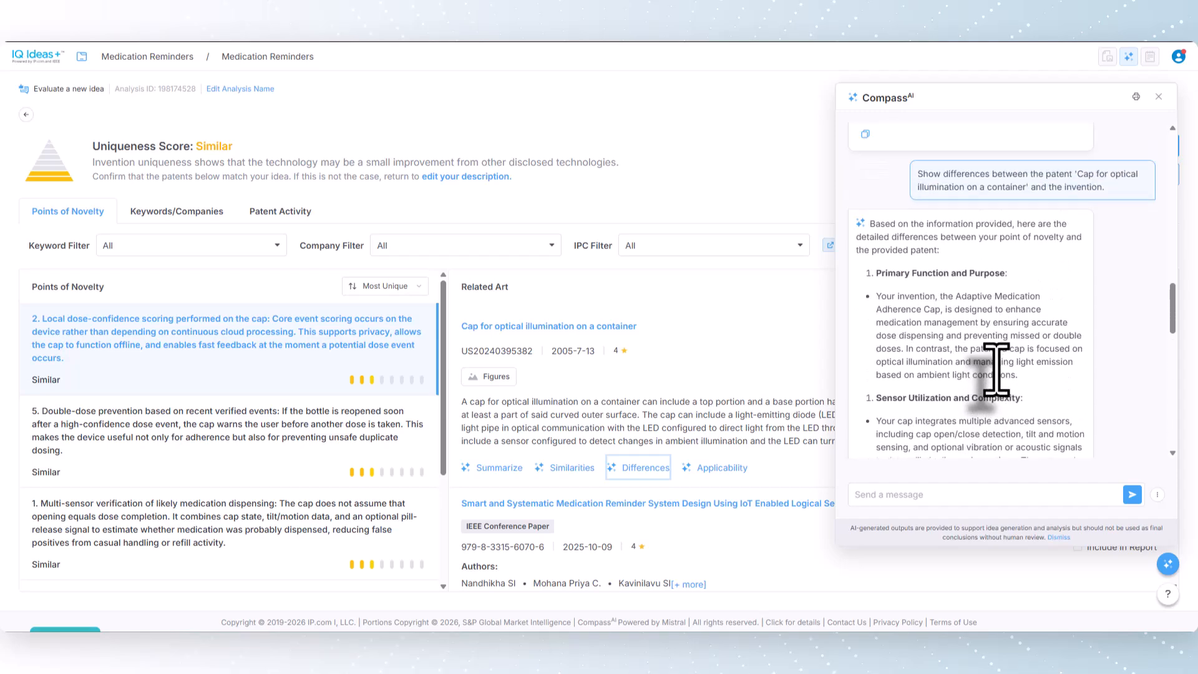
{"action": "scroll", "coordinate": [996, 370], "scroll_direction": "down", "scroll_amount": 3}
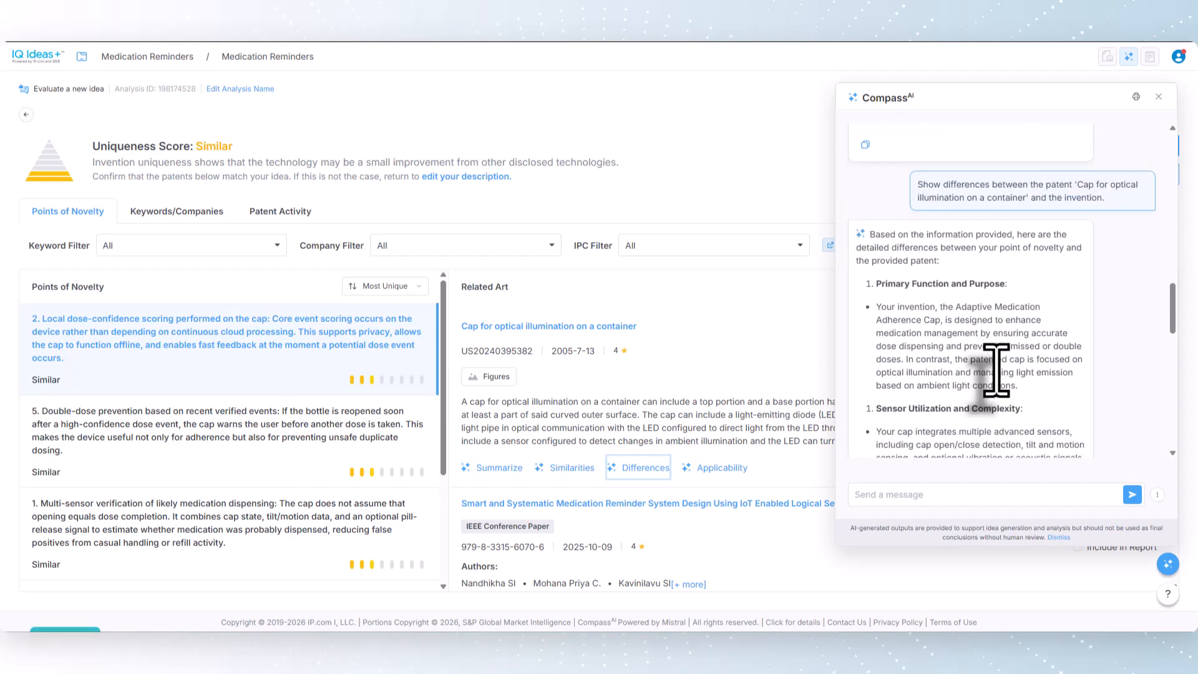
{"action": "scroll", "coordinate": [997, 370], "scroll_direction": "down", "scroll_amount": 4}
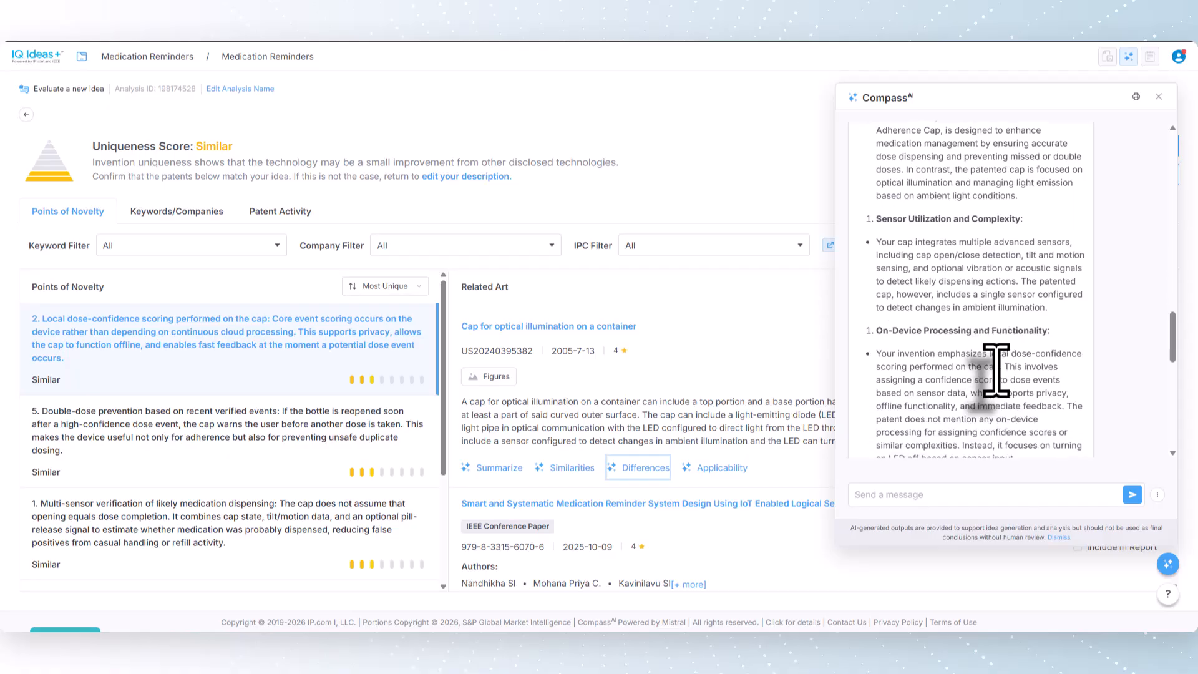
{"action": "scroll", "coordinate": [996, 370], "scroll_direction": "down", "scroll_amount": 8}
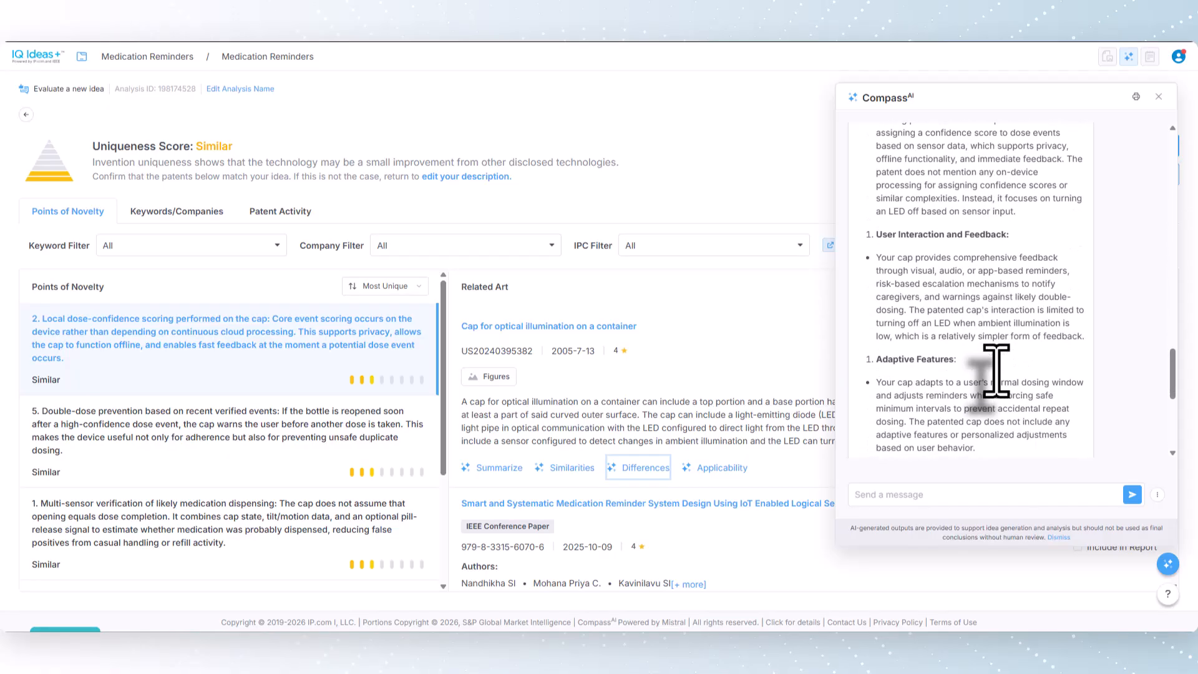
{"action": "scroll", "coordinate": [996, 370], "scroll_direction": "down", "scroll_amount": 3}
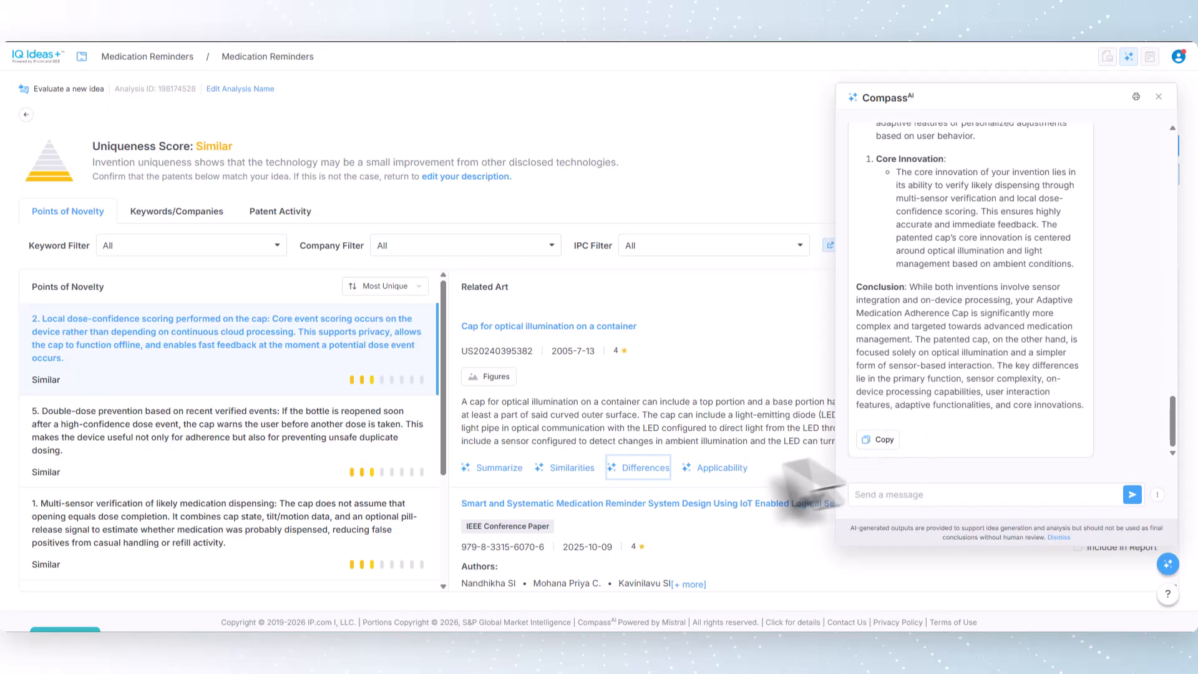
Step: Have CompassAI assess the applicability of the "Cap for optical illumination on a container" patent to the invention, and review the response
{"action": "left_click", "coordinate": [721, 469]}
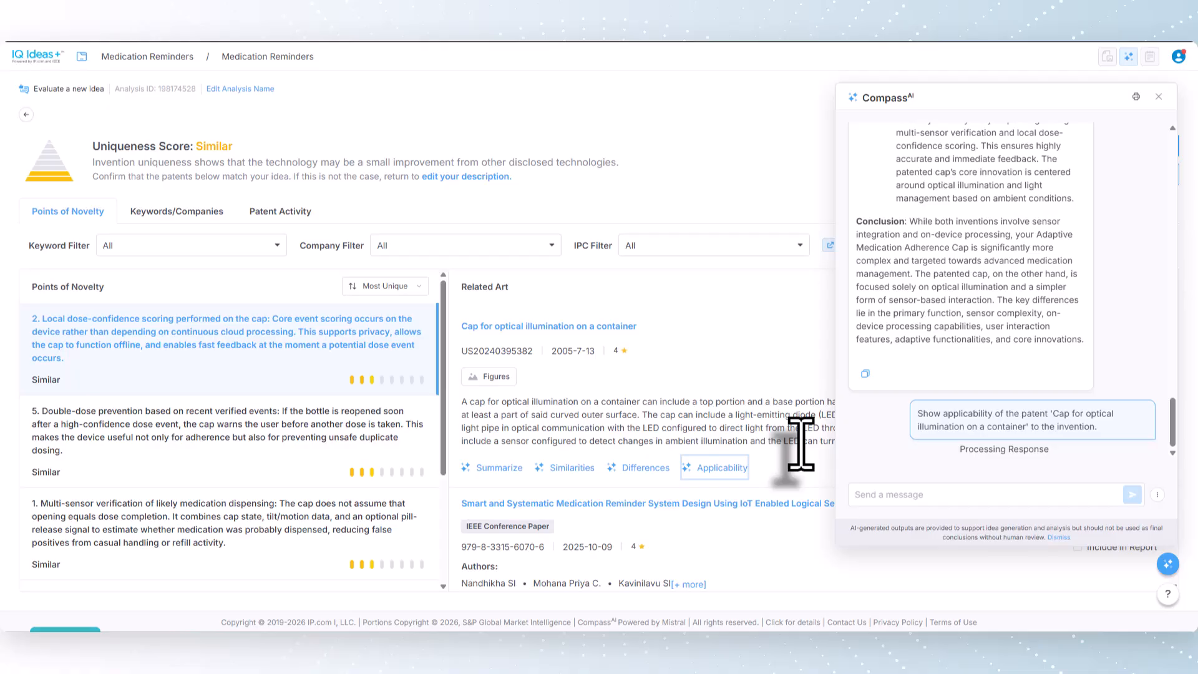
{"action": "scroll", "coordinate": [1089, 328], "scroll_direction": "up", "scroll_amount": 10}
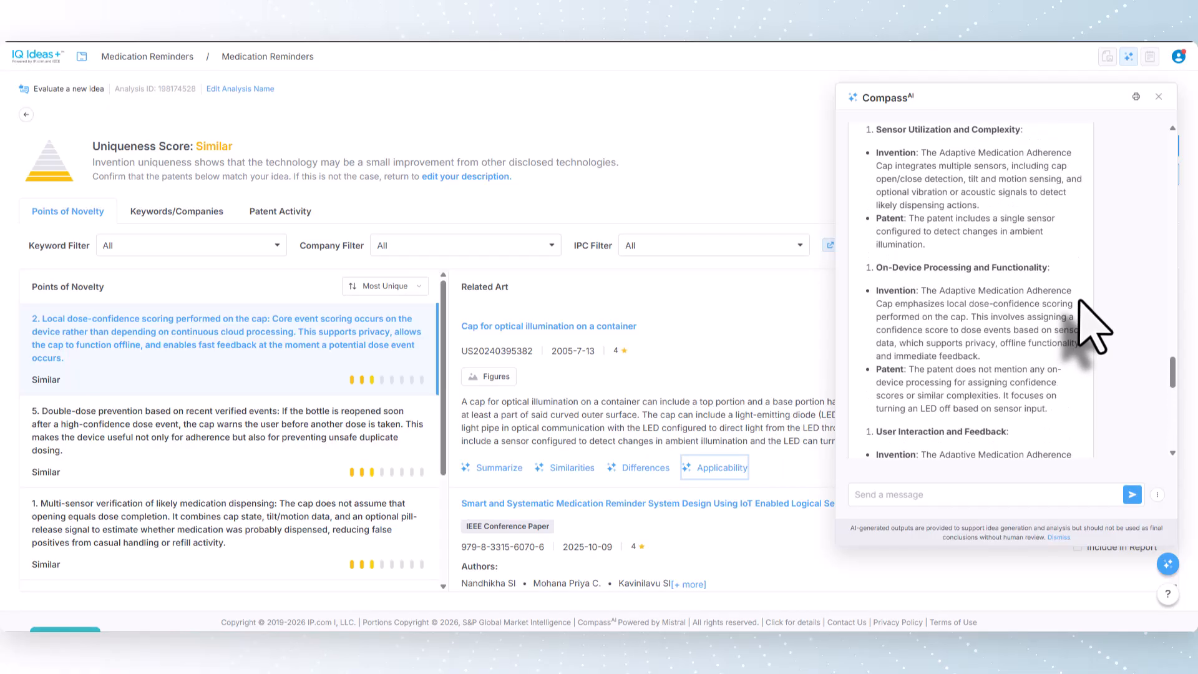
{"action": "scroll", "coordinate": [1092, 330], "scroll_direction": "up", "scroll_amount": 5}
{"action": "scroll", "coordinate": [1086, 318], "scroll_direction": "down", "scroll_amount": 2}
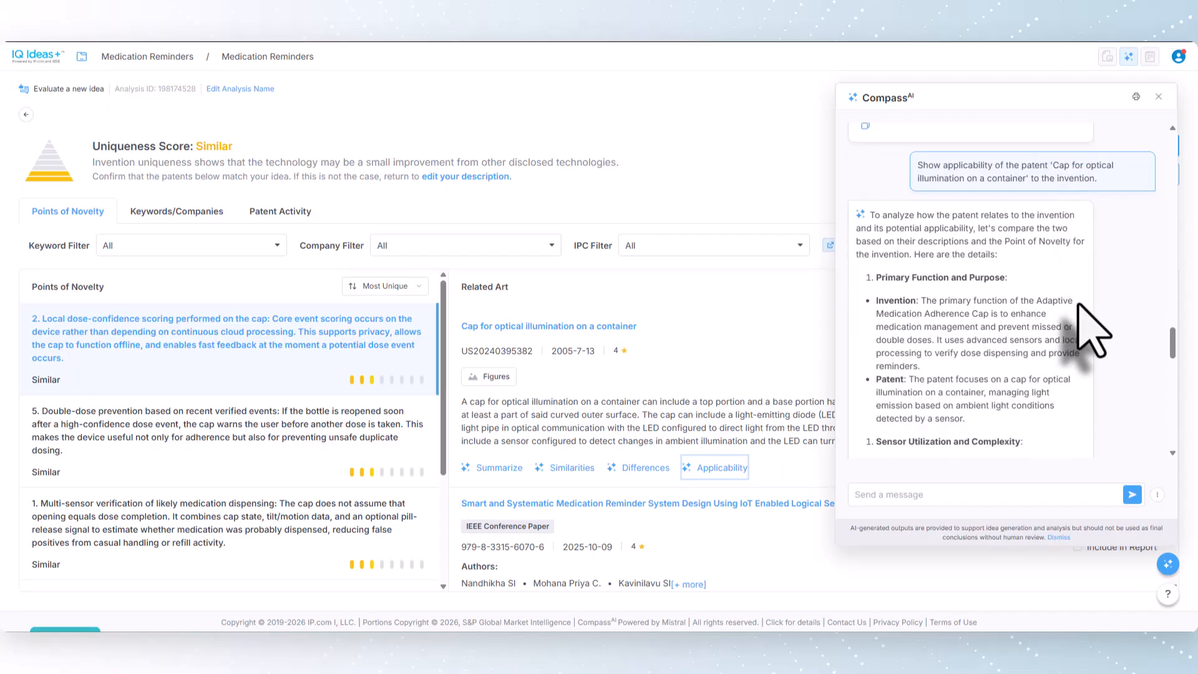
{"action": "scroll", "coordinate": [1089, 327], "scroll_direction": "down", "scroll_amount": 5}
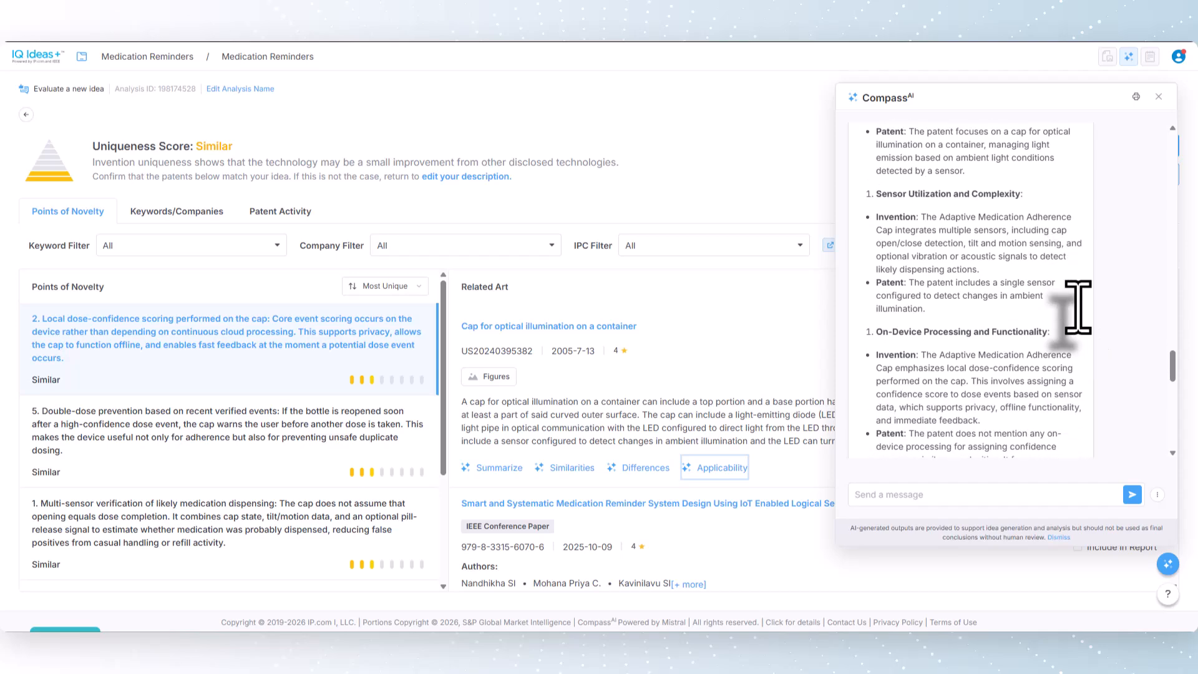
{"action": "scroll", "coordinate": [1078, 307], "scroll_direction": "down", "scroll_amount": 4}
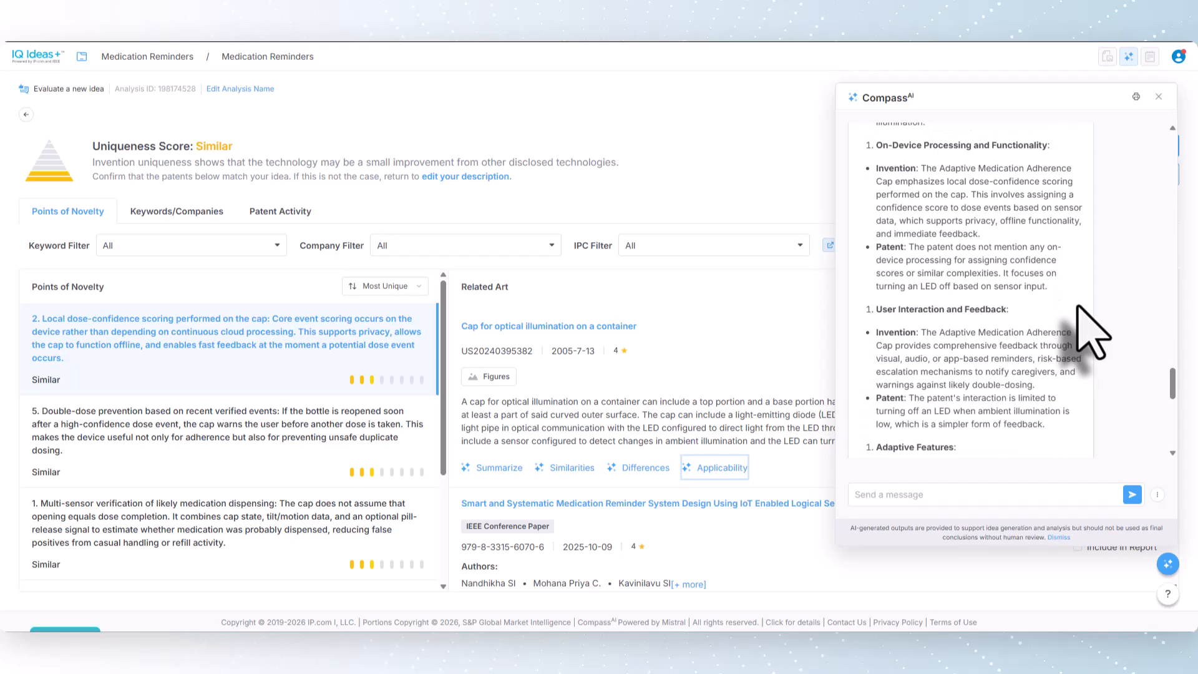
{"action": "scroll", "coordinate": [1077, 307], "scroll_direction": "down", "scroll_amount": 6}
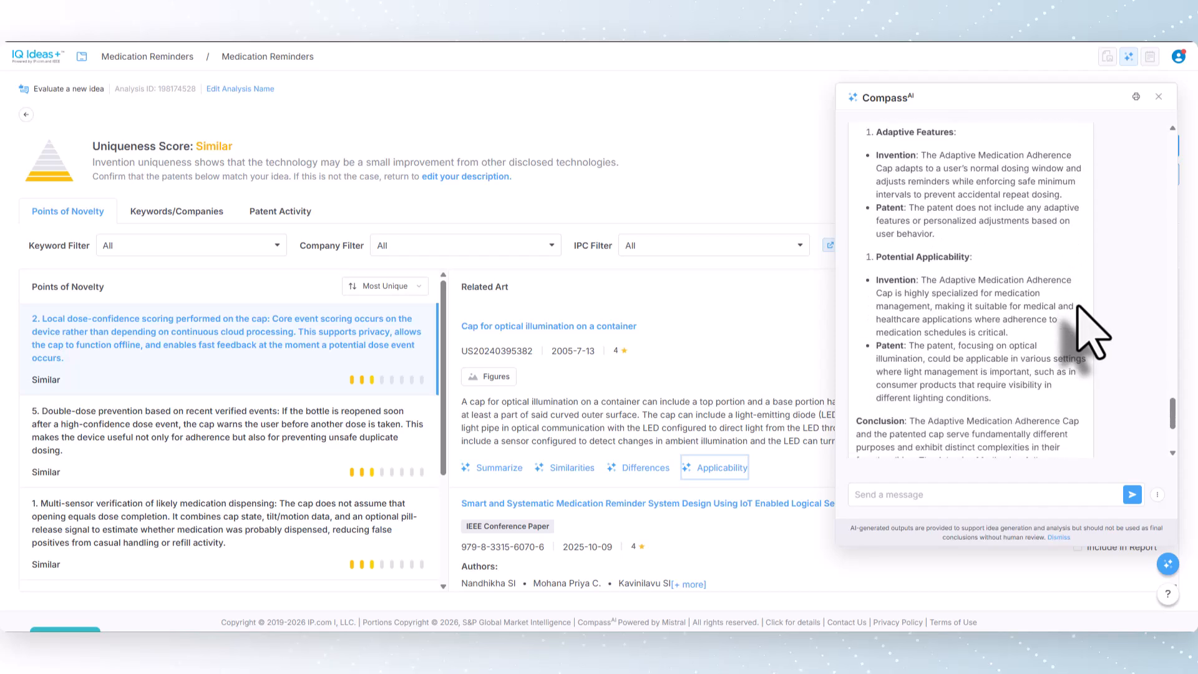
Step: Close the CompassAI answer and include the optical illumination cap patent, the IoT reminder paper and the injectable medication assistant patent in the report
{"action": "scroll", "coordinate": [1092, 331], "scroll_direction": "down", "scroll_amount": 1}
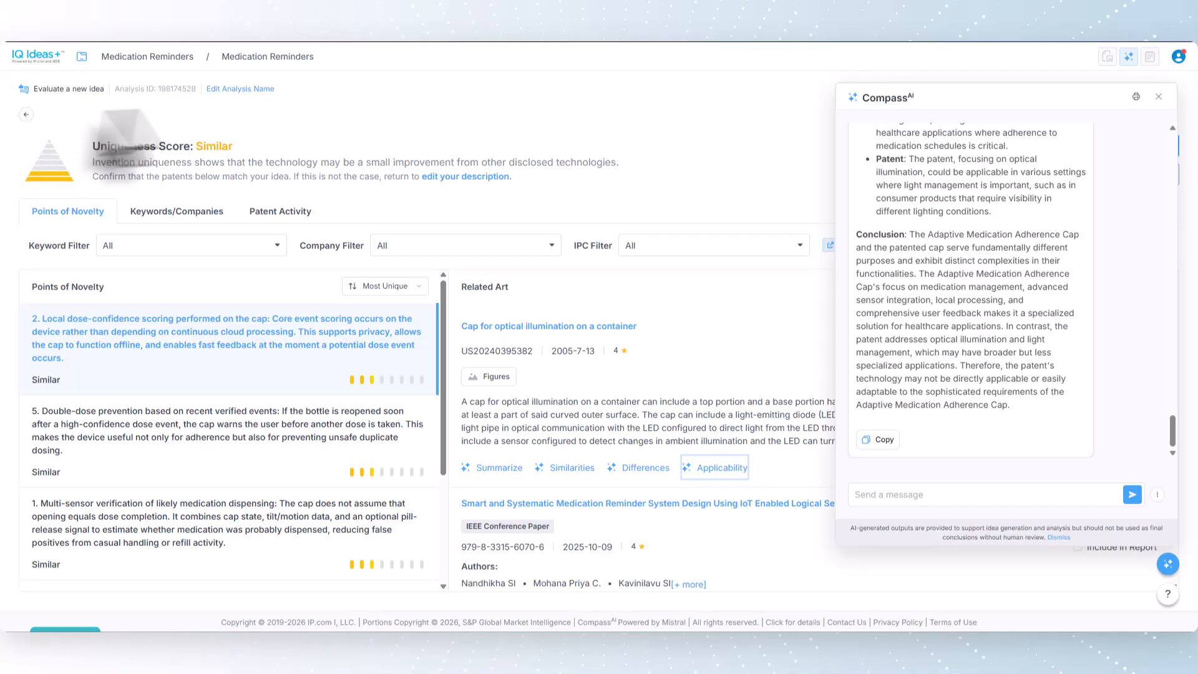
{"action": "left_click", "coordinate": [1158, 96]}
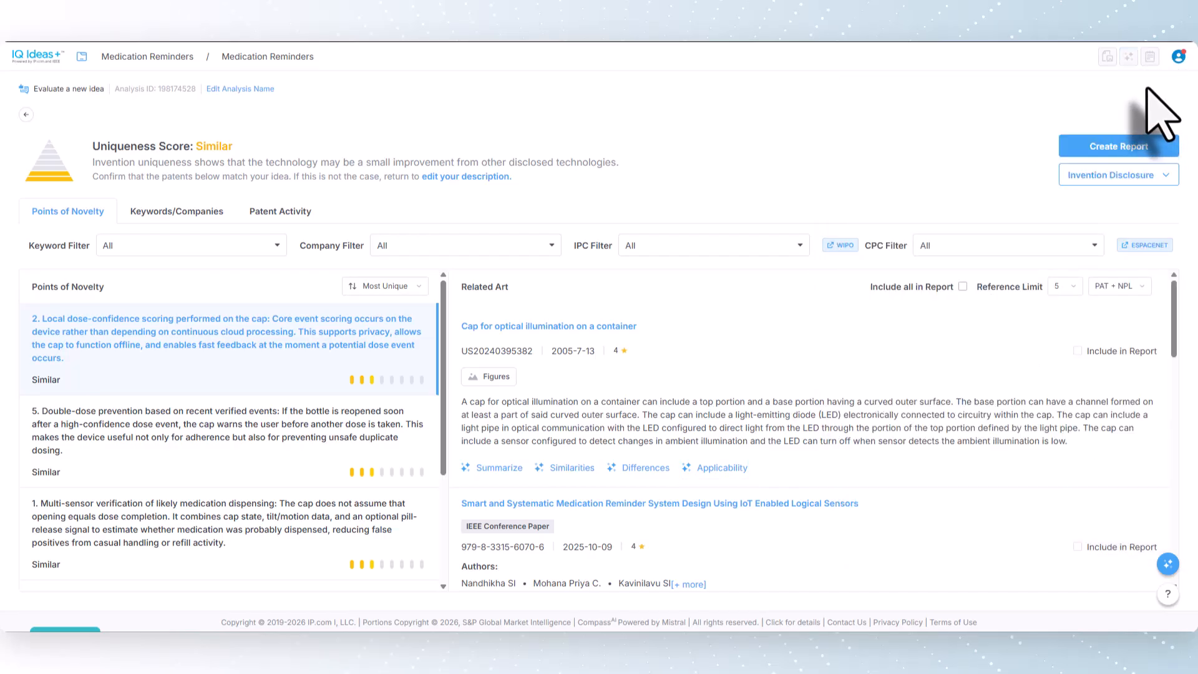
{"action": "left_click", "coordinate": [1078, 351]}
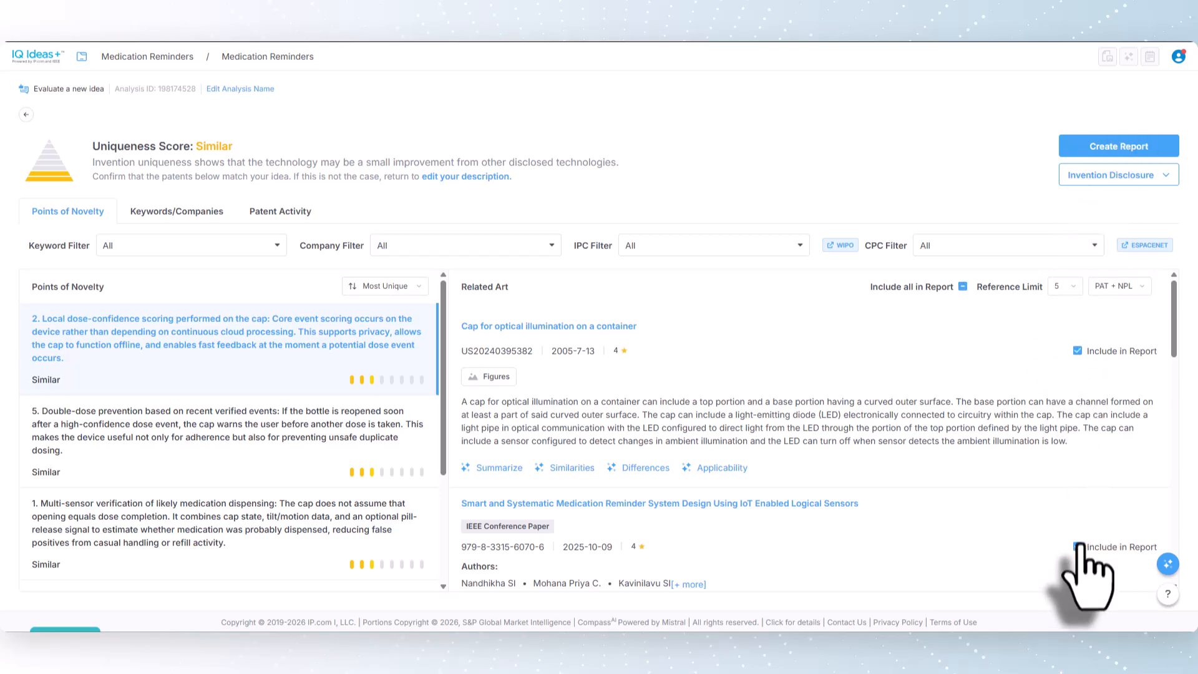
{"action": "scroll", "coordinate": [1081, 549], "scroll_direction": "down", "scroll_amount": 6}
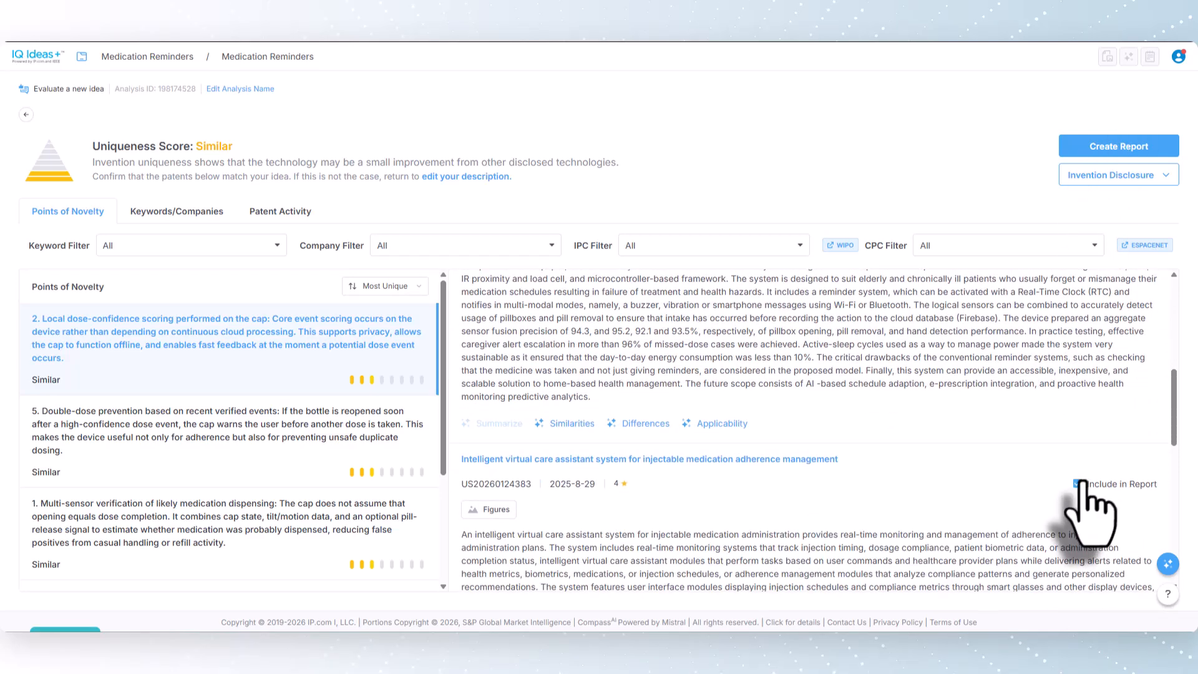
{"action": "left_click", "coordinate": [1079, 484]}
Step: Create a Technology Vitality Report titled Medication Reminders with no subtitle or company selected, published online for Only me, including applicability and differences
{"action": "left_click", "coordinate": [1108, 146]}
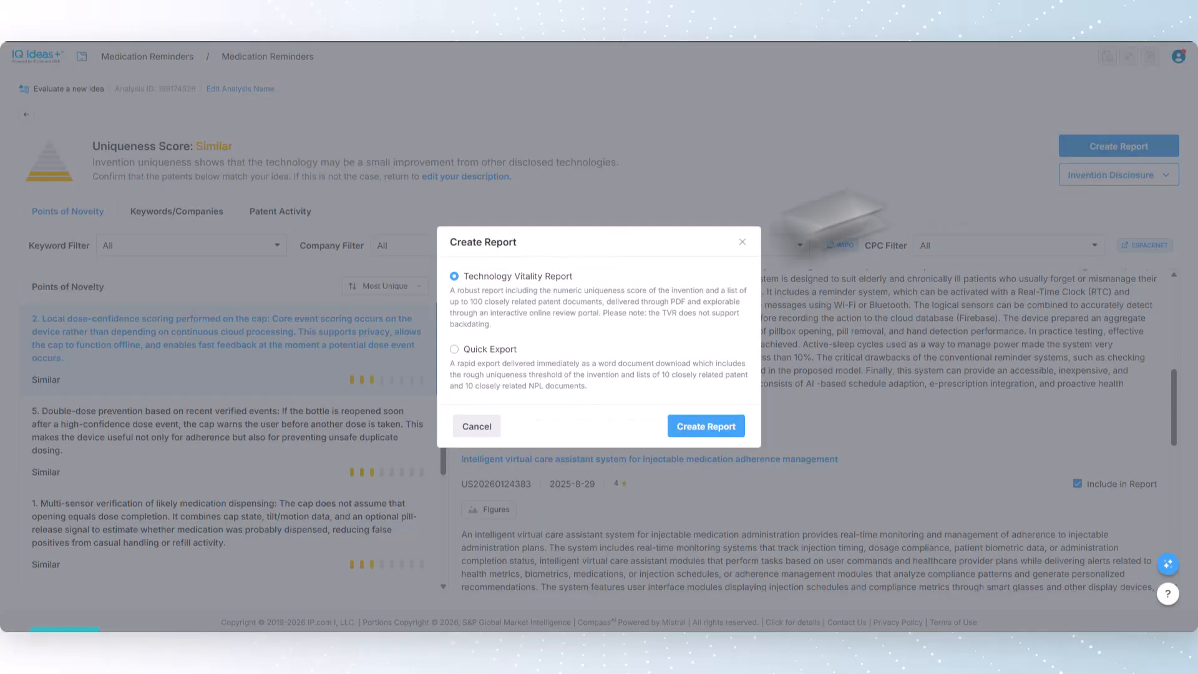
{"action": "left_click", "coordinate": [685, 424]}
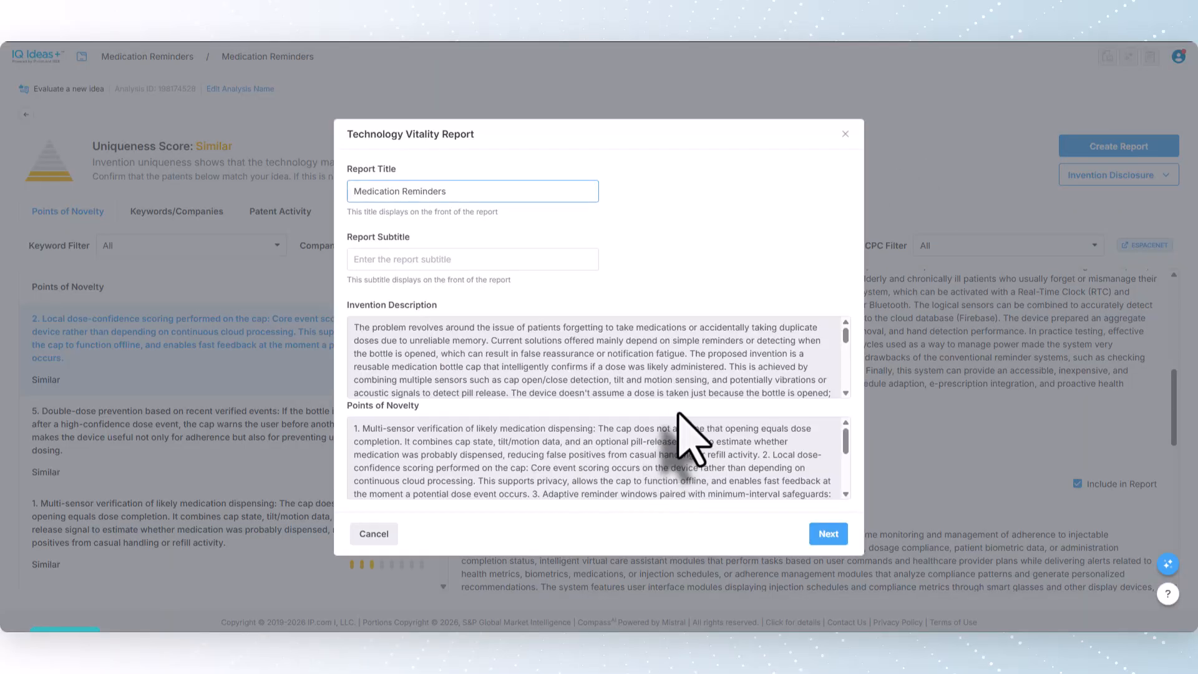
{"action": "left_click", "coordinate": [823, 534]}
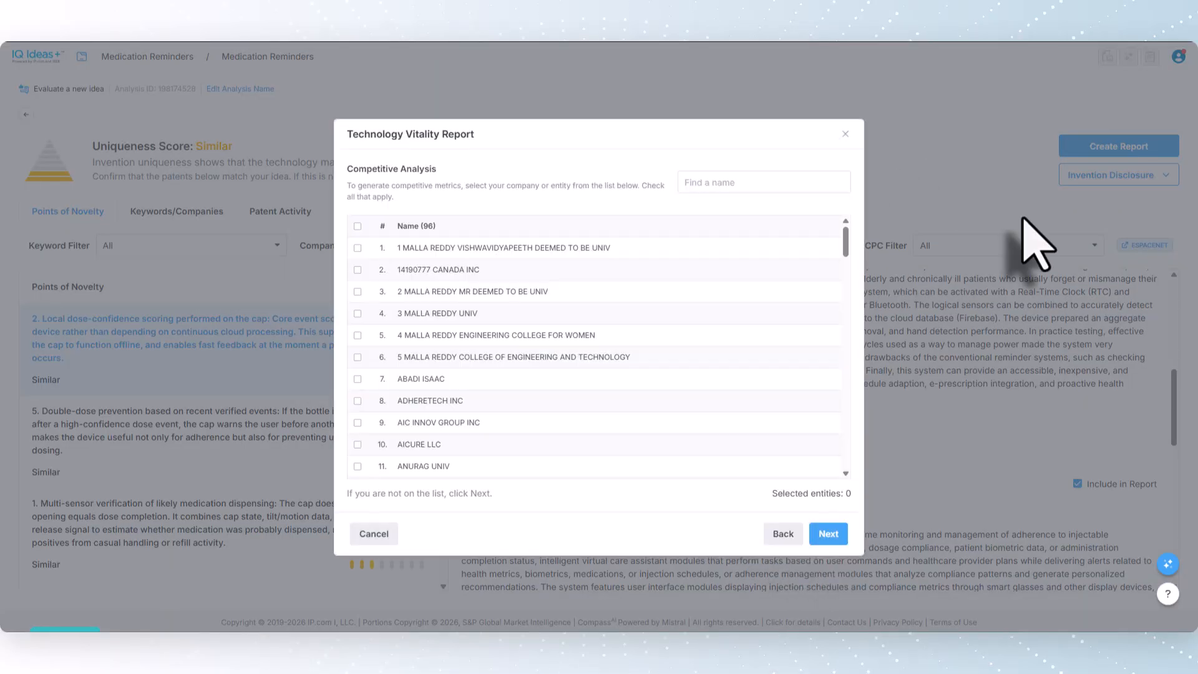
{"action": "left_click", "coordinate": [828, 534]}
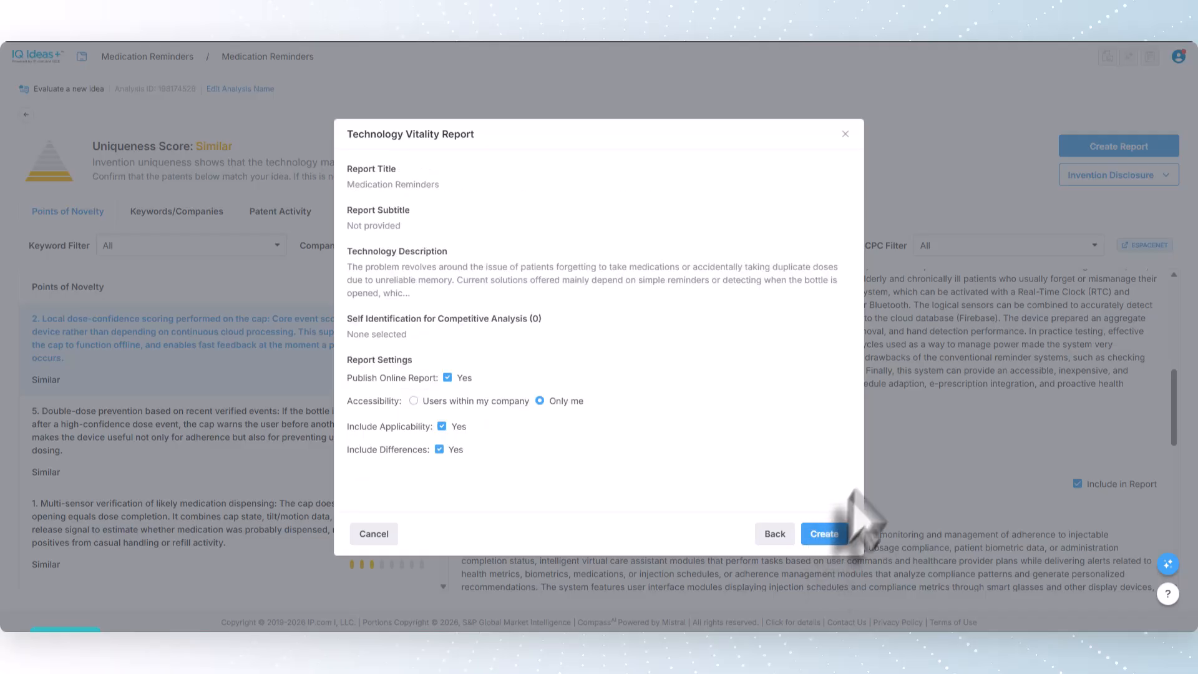
{"action": "left_click", "coordinate": [829, 534]}
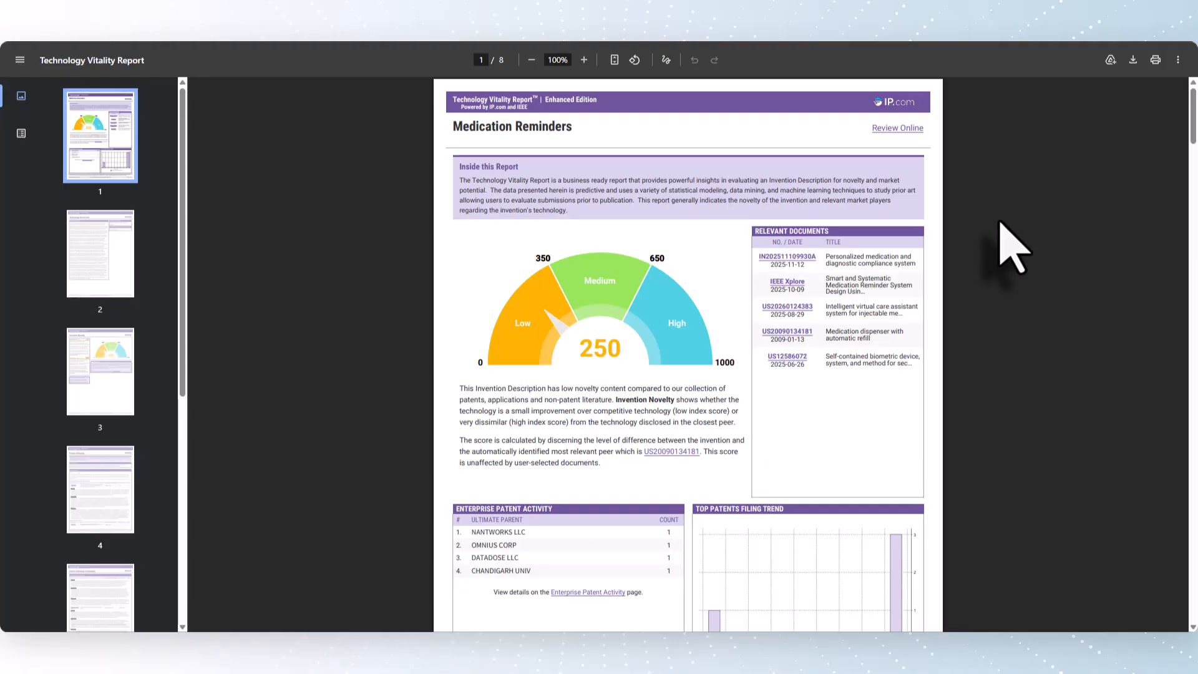
Step: Review the Technology Vitality Report's overview, technology disclosure, invention novelty and points of novelty pages
{"action": "scroll", "coordinate": [1002, 224], "scroll_direction": "down", "scroll_amount": 6}
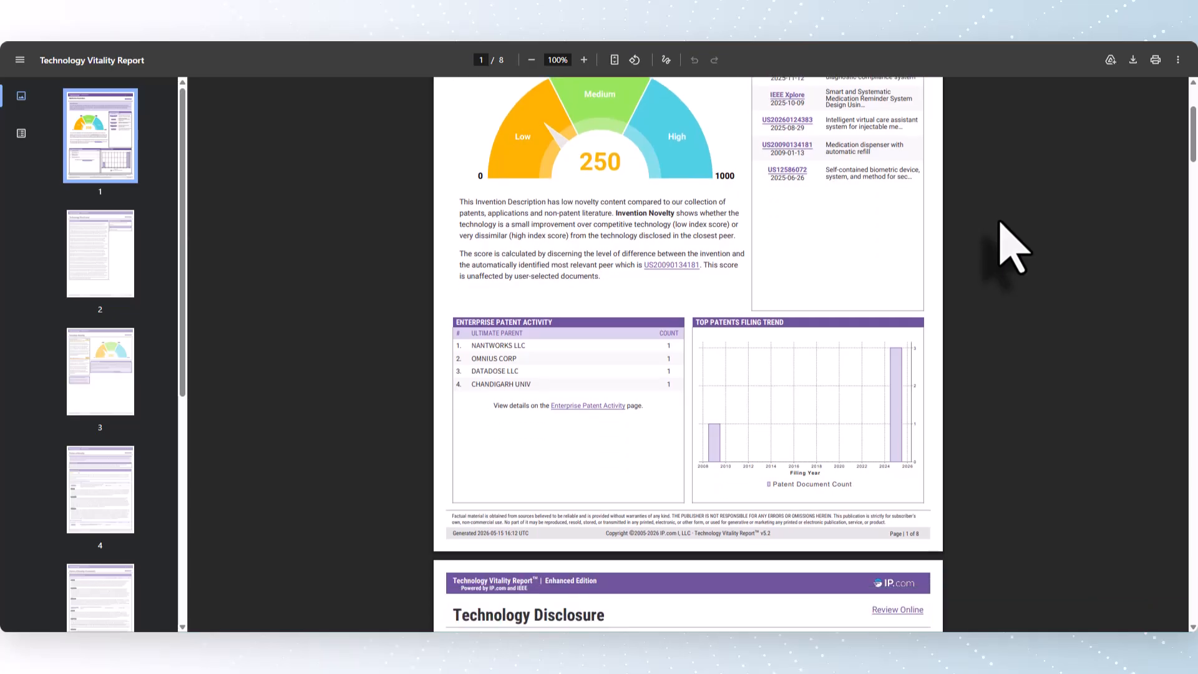
{"action": "scroll", "coordinate": [1010, 250], "scroll_direction": "down", "scroll_amount": 2}
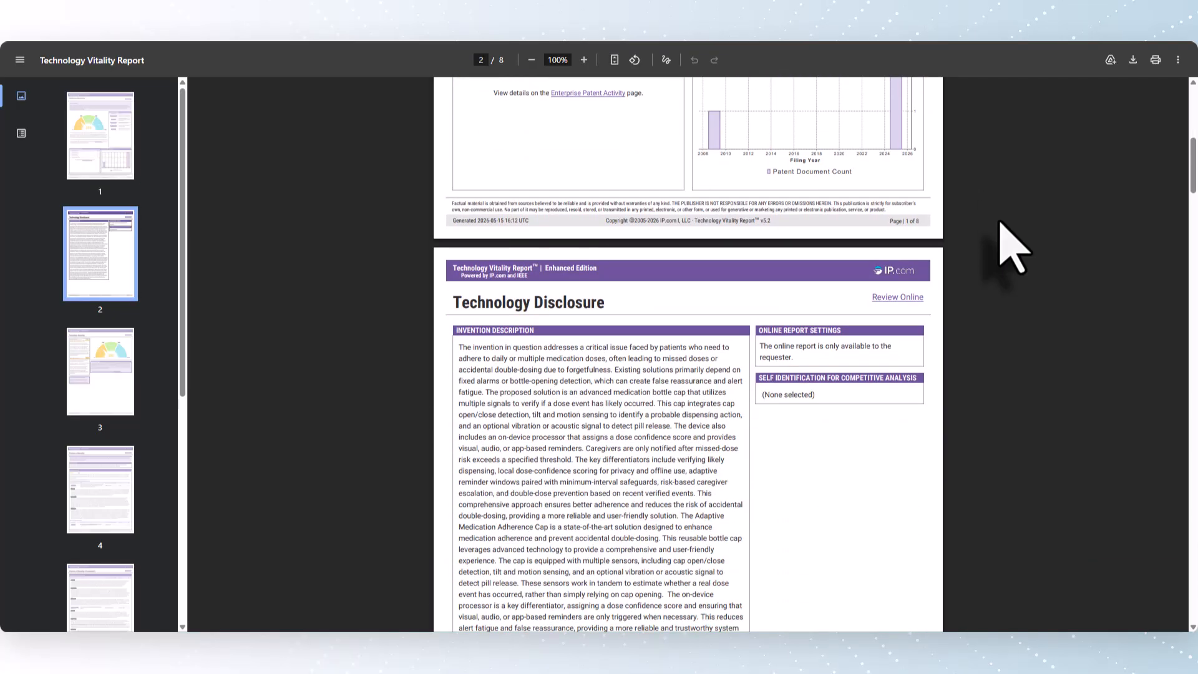
{"action": "scroll", "coordinate": [1010, 249], "scroll_direction": "down", "scroll_amount": 17}
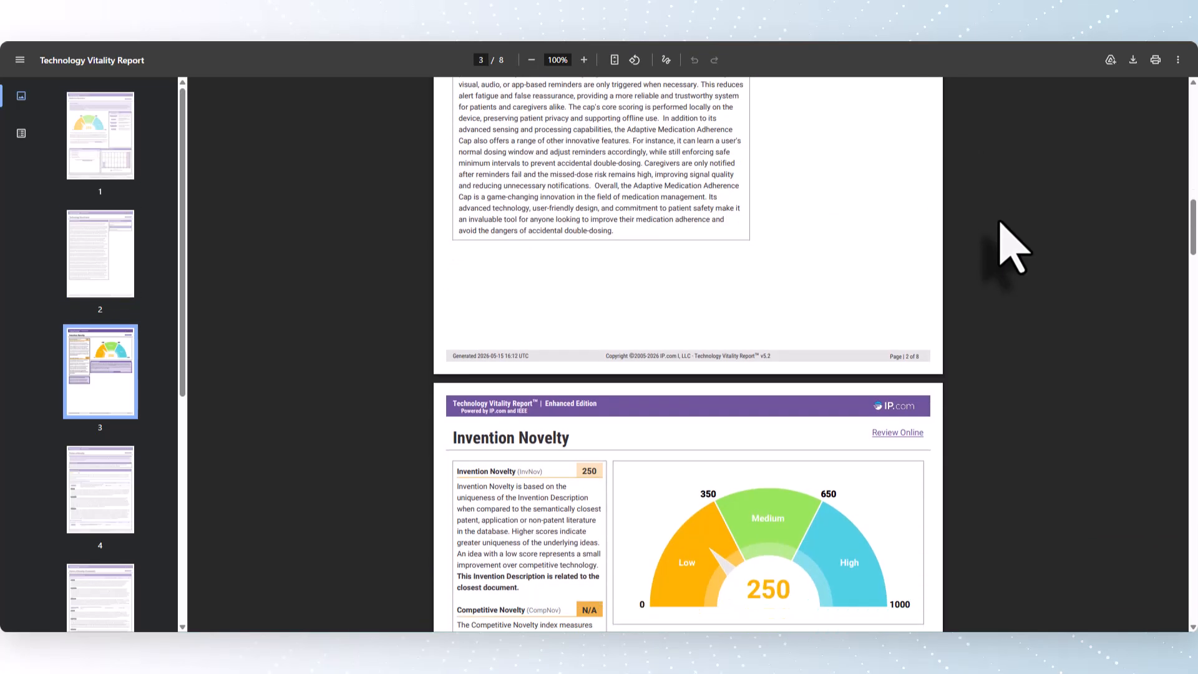
{"action": "scroll", "coordinate": [1010, 250], "scroll_direction": "down", "scroll_amount": 10}
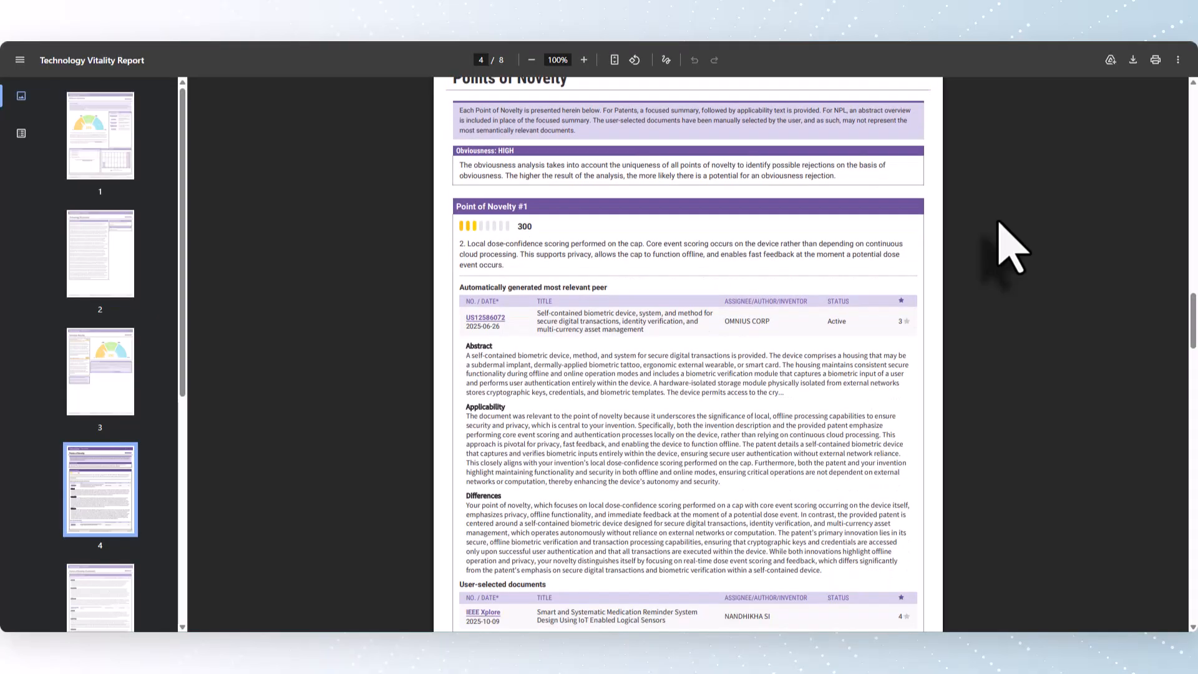
{"action": "scroll", "coordinate": [1011, 250], "scroll_direction": "down", "scroll_amount": 8}
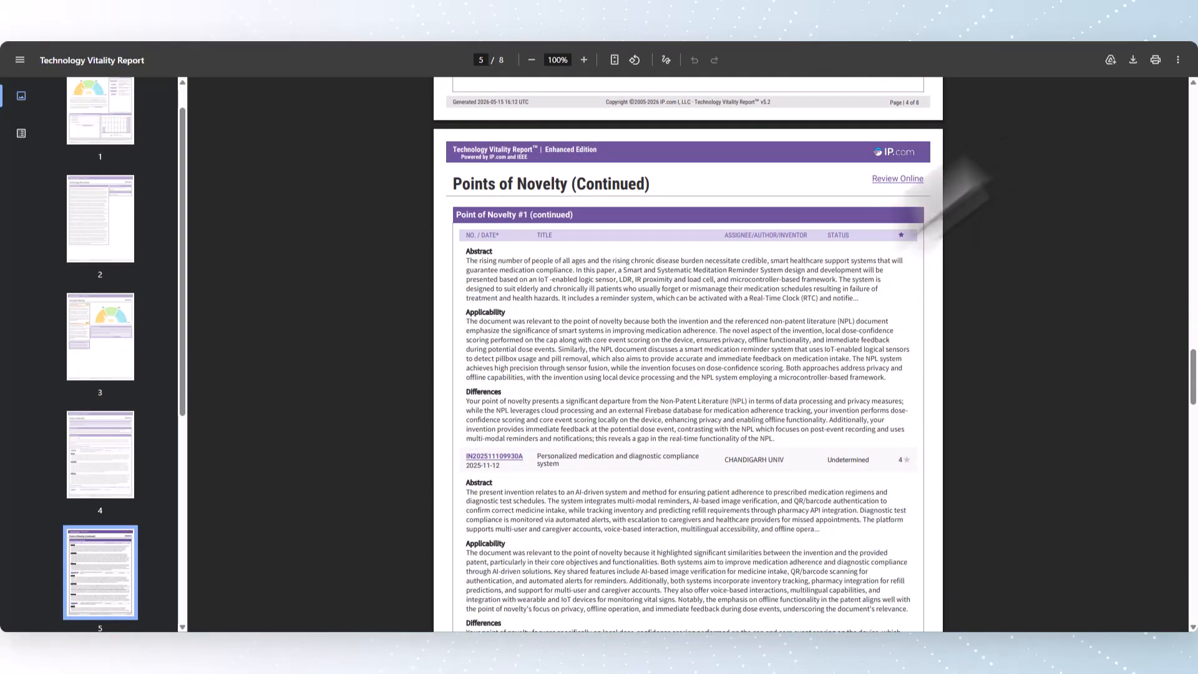
Step: Switch to the Analysis (15) report in Word and examine its description scores, keywords, relevant patents, companies and NPL documents
{"action": "mouse_move", "coordinate": [468, 620]}
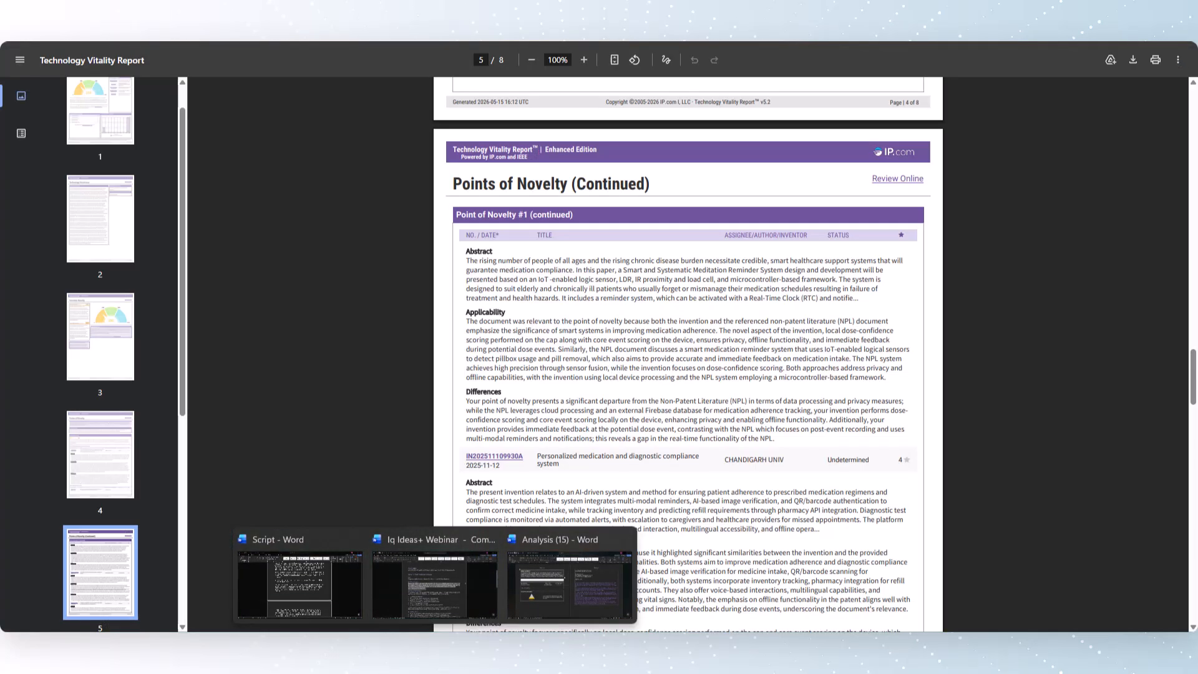
{"action": "left_click", "coordinate": [527, 608]}
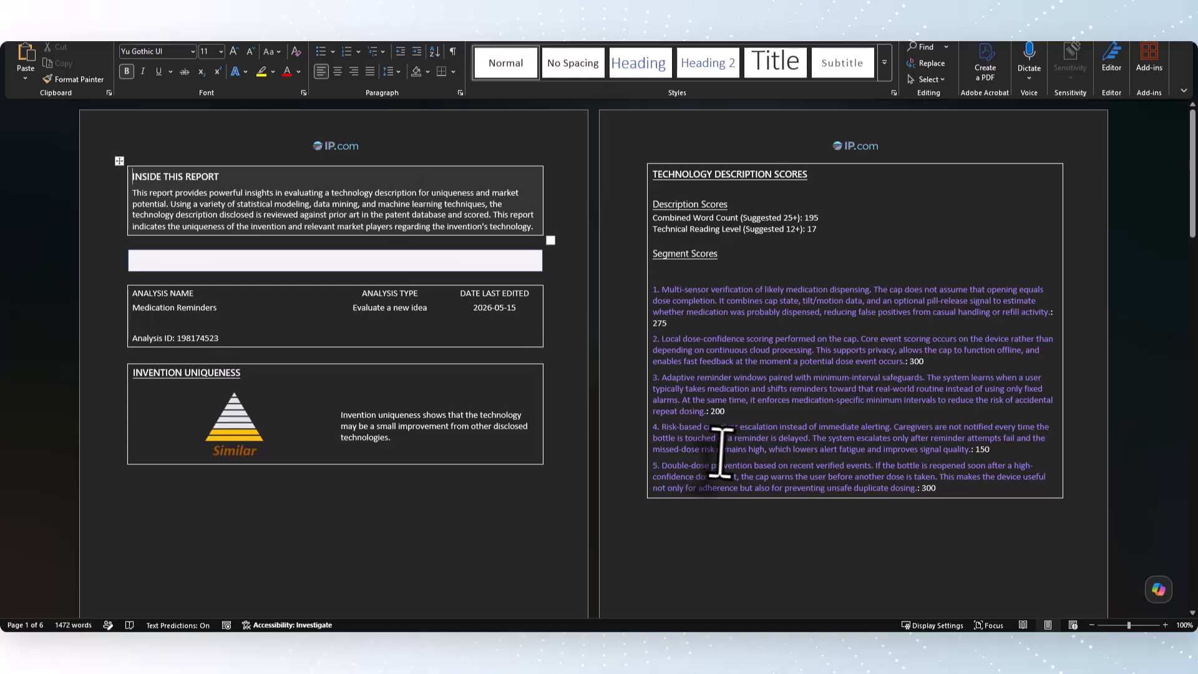
{"action": "scroll", "coordinate": [688, 450], "scroll_direction": "down", "scroll_amount": 1}
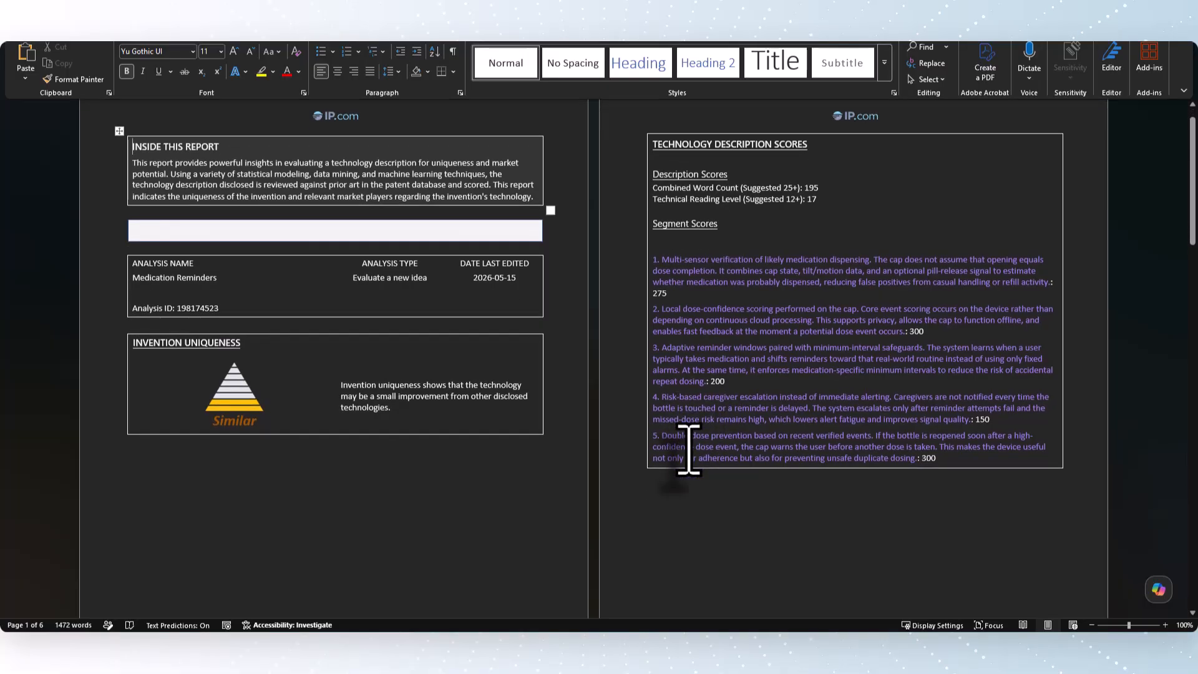
{"action": "scroll", "coordinate": [689, 450], "scroll_direction": "down", "scroll_amount": 6}
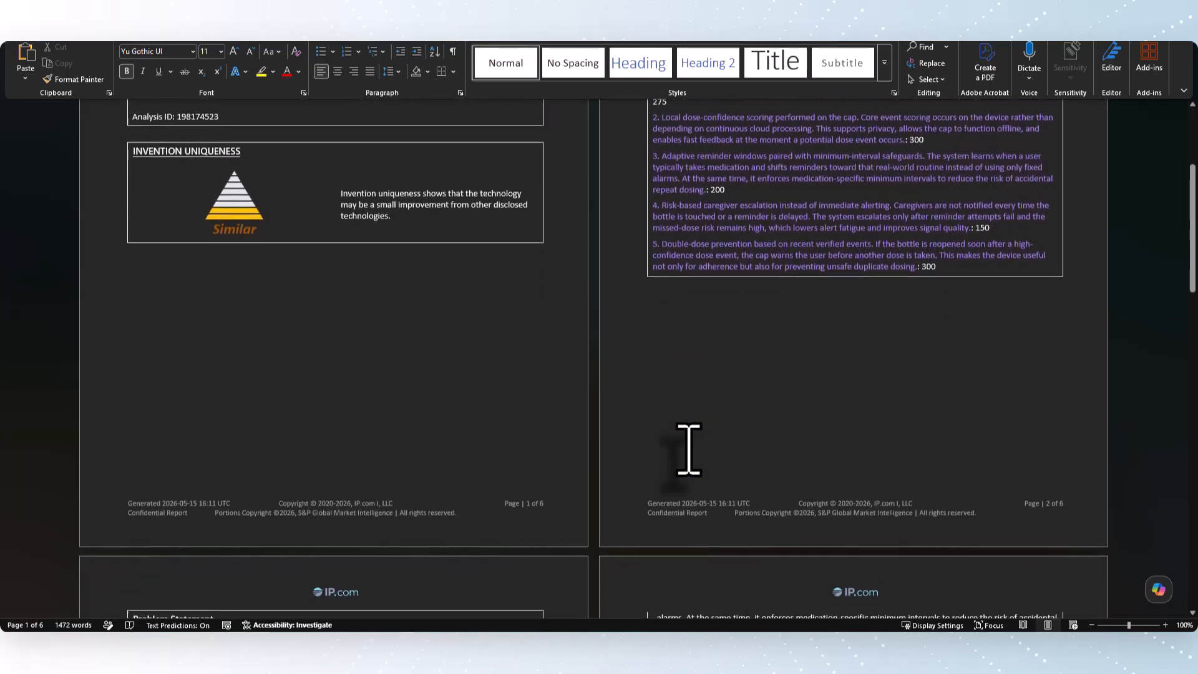
{"action": "scroll", "coordinate": [689, 449], "scroll_direction": "down", "scroll_amount": 9}
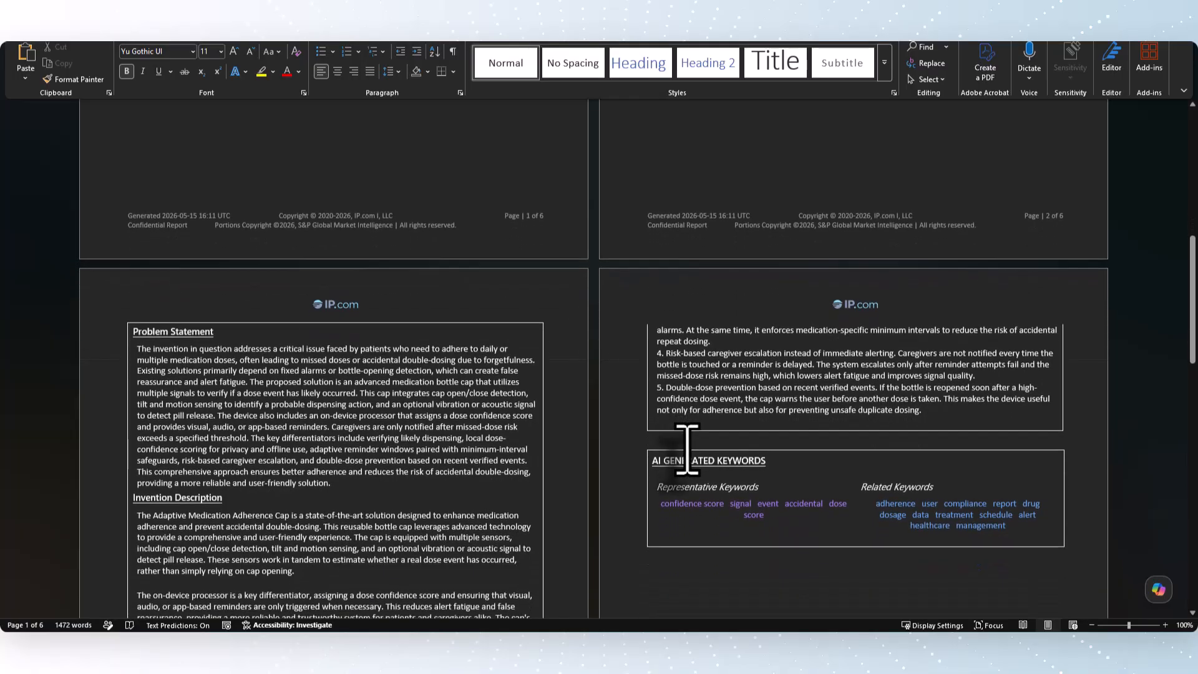
{"action": "scroll", "coordinate": [688, 449], "scroll_direction": "down", "scroll_amount": 8}
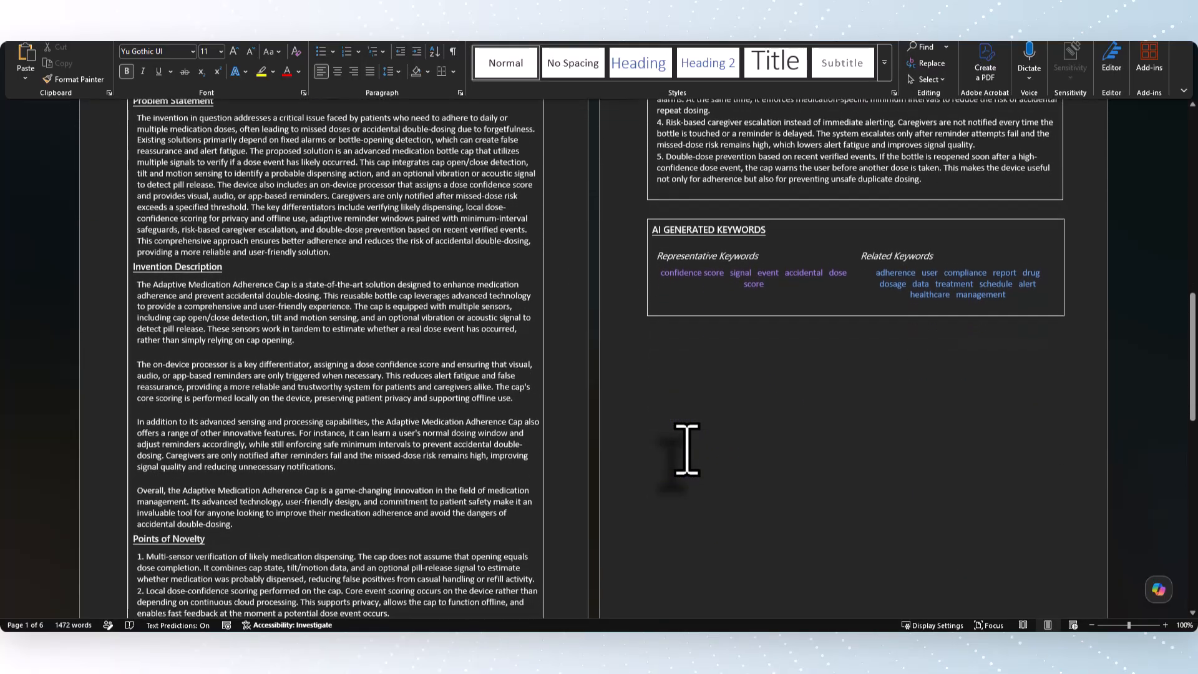
{"action": "scroll", "coordinate": [687, 450], "scroll_direction": "down", "scroll_amount": 10}
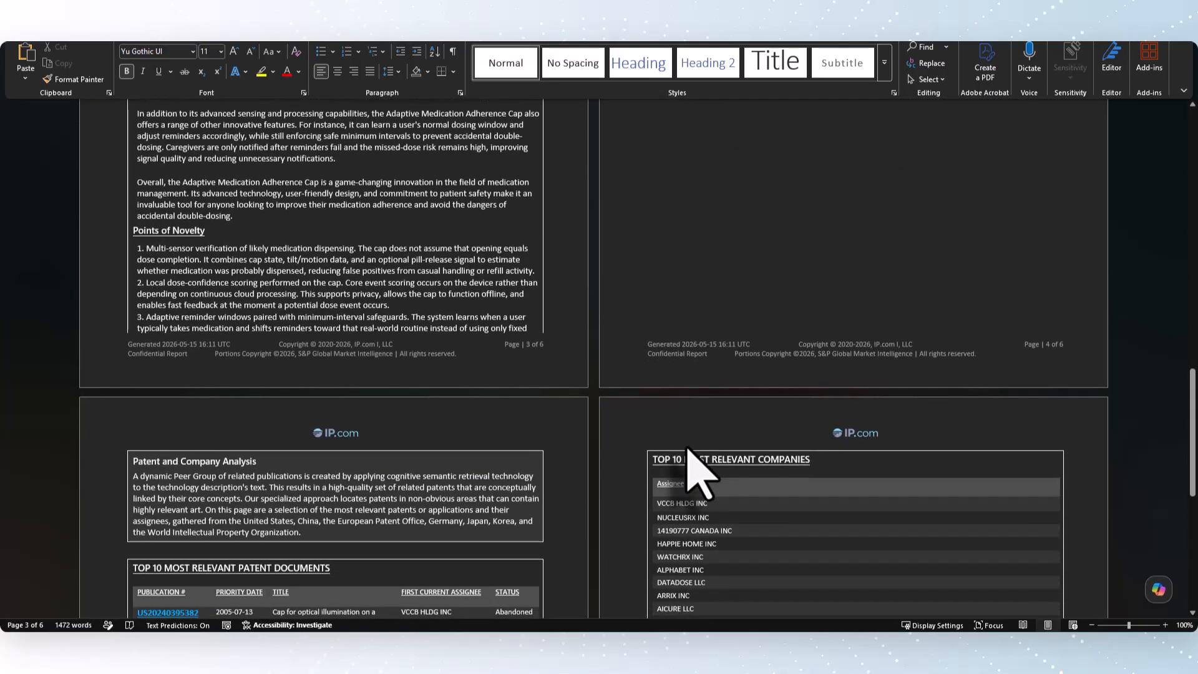
{"action": "scroll", "coordinate": [688, 450], "scroll_direction": "down", "scroll_amount": 10}
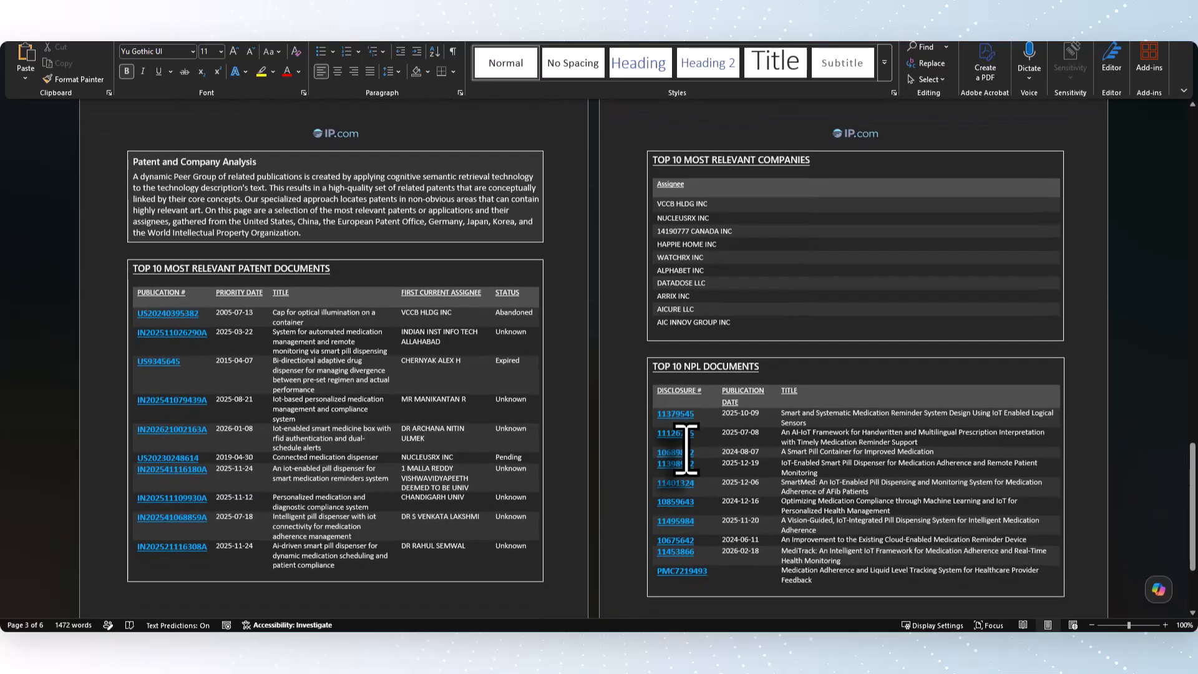
{"action": "scroll", "coordinate": [686, 449], "scroll_direction": "down", "scroll_amount": 5}
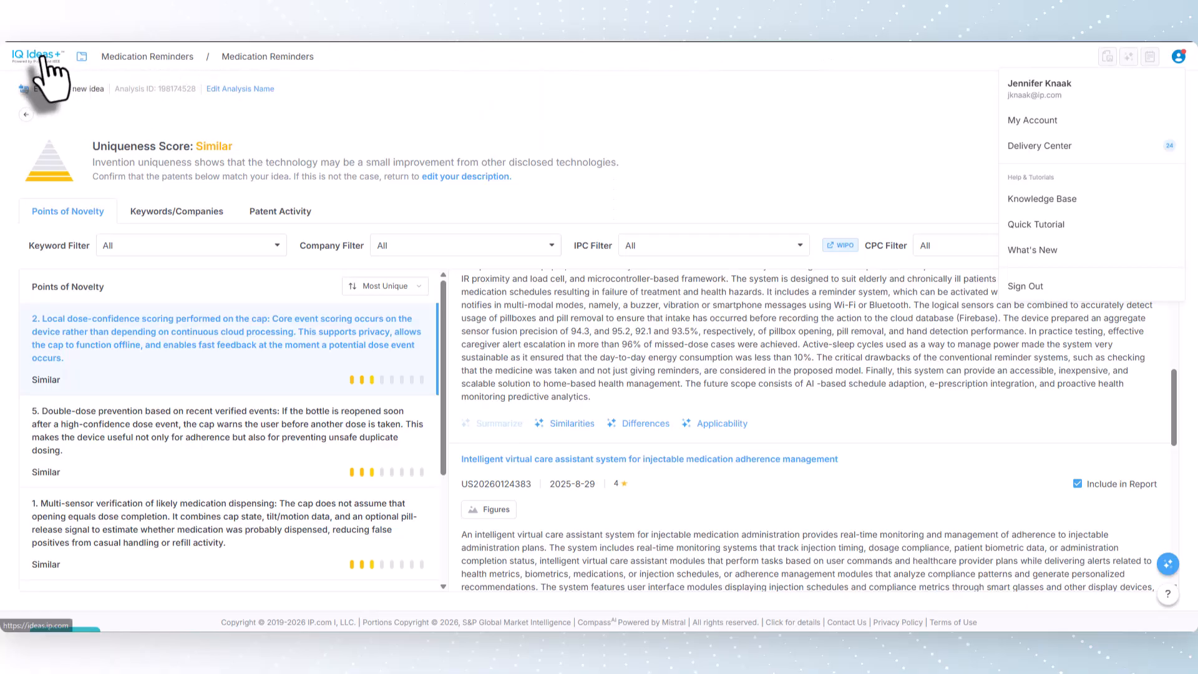
Step: Return to the IQ Ideas+ projects and open the Solve a Problem - 01 analysis of "Analyzing Inefficiencies in Current Medication Reminder Systems"
{"action": "left_click", "coordinate": [39, 63]}
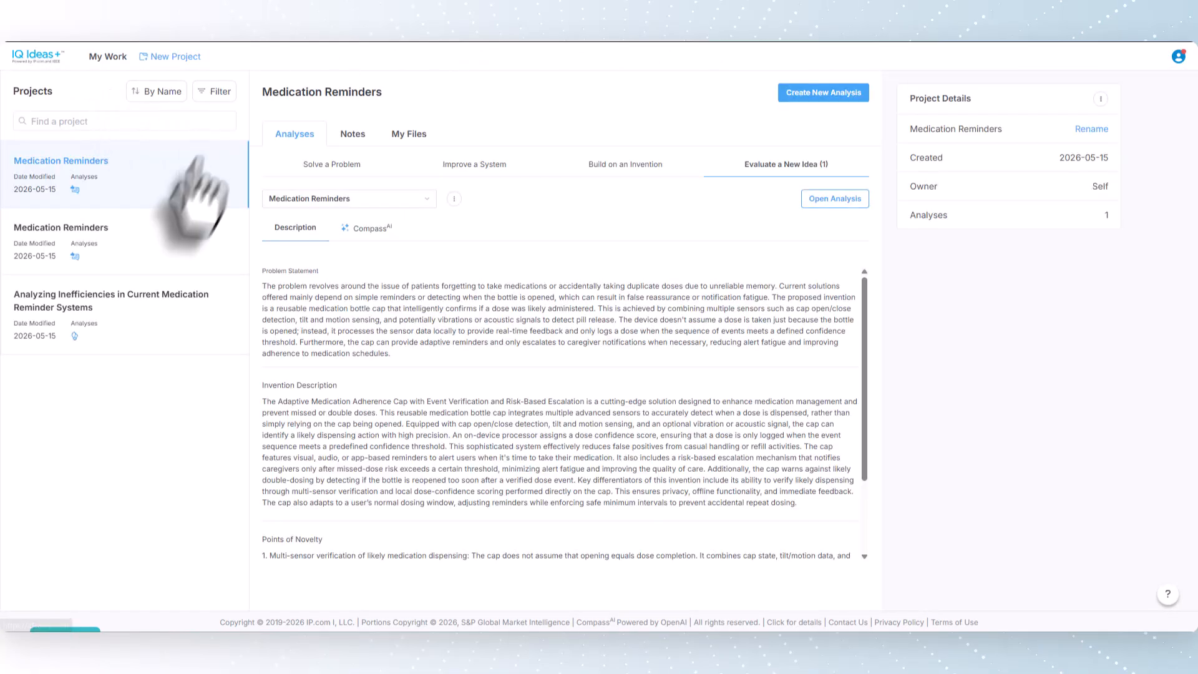
{"action": "left_click", "coordinate": [84, 331]}
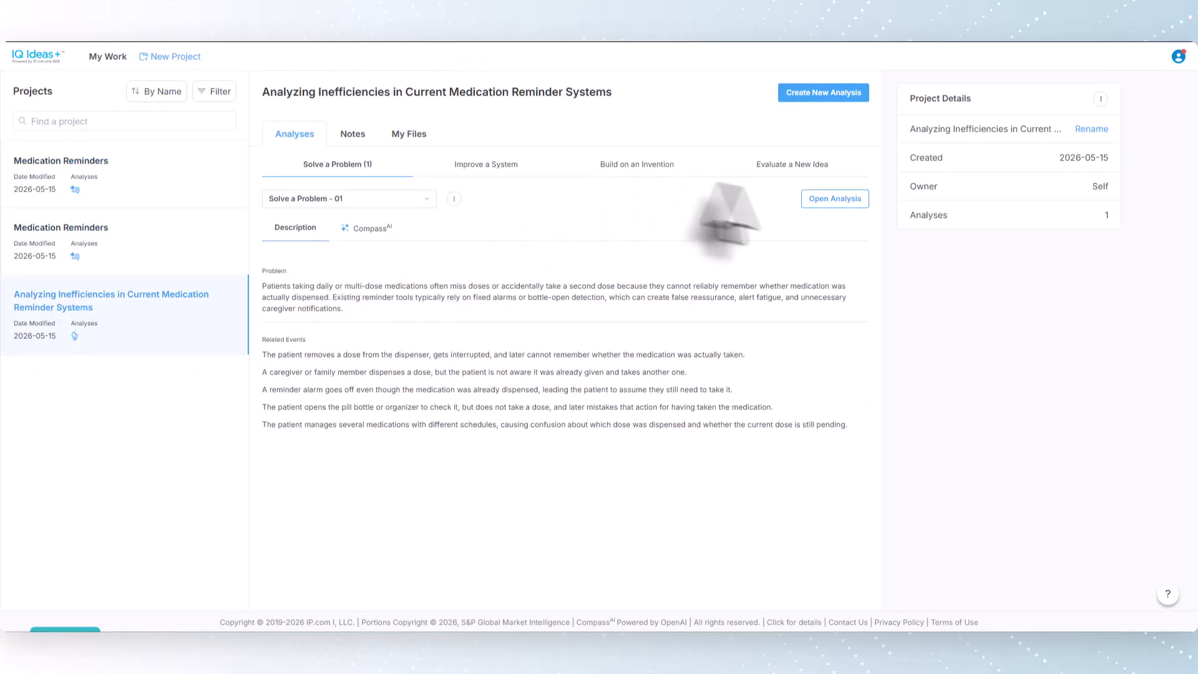
{"action": "left_click", "coordinate": [833, 200]}
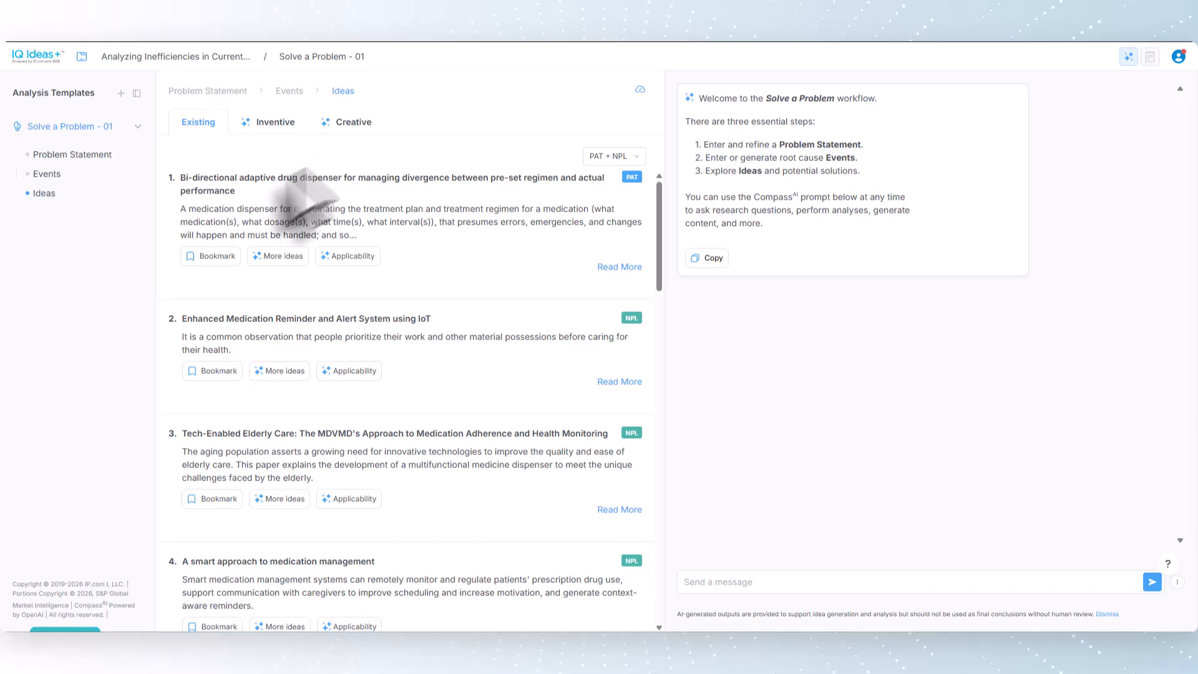
Step: Check the full entry of the "Bi-directional adaptive drug dispenser" patent among the existing ideas and bookmark it
{"action": "left_click", "coordinate": [619, 267]}
{"action": "left_click", "coordinate": [783, 254]}
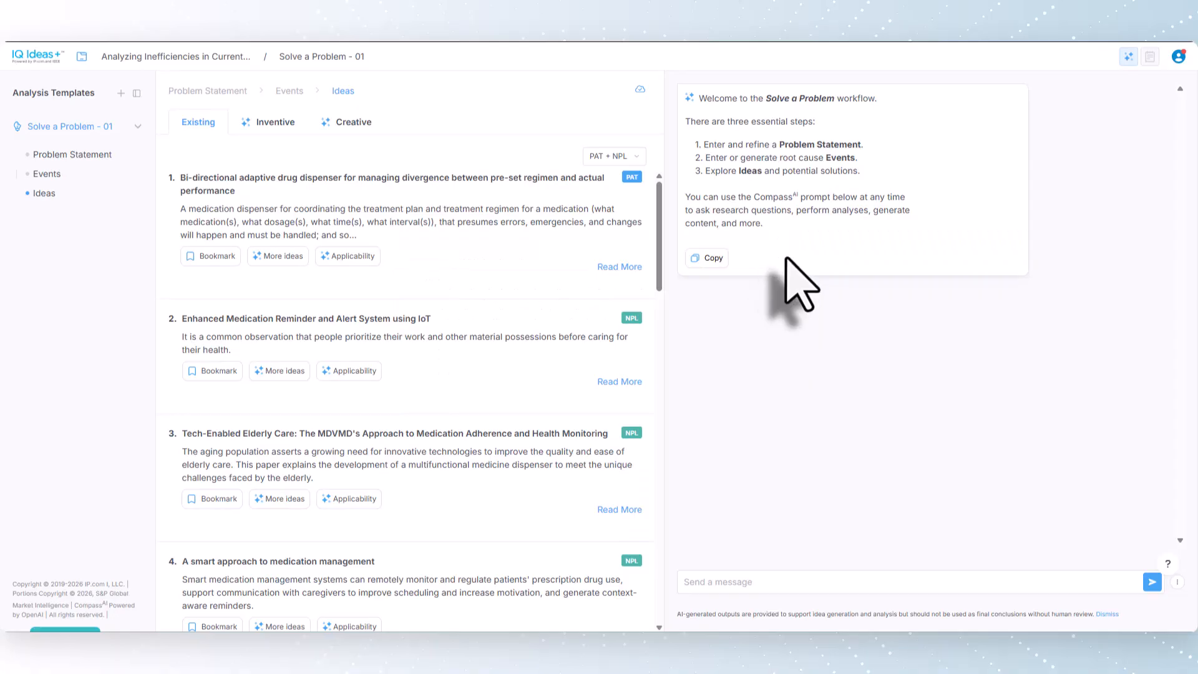
{"action": "left_click", "coordinate": [212, 256]}
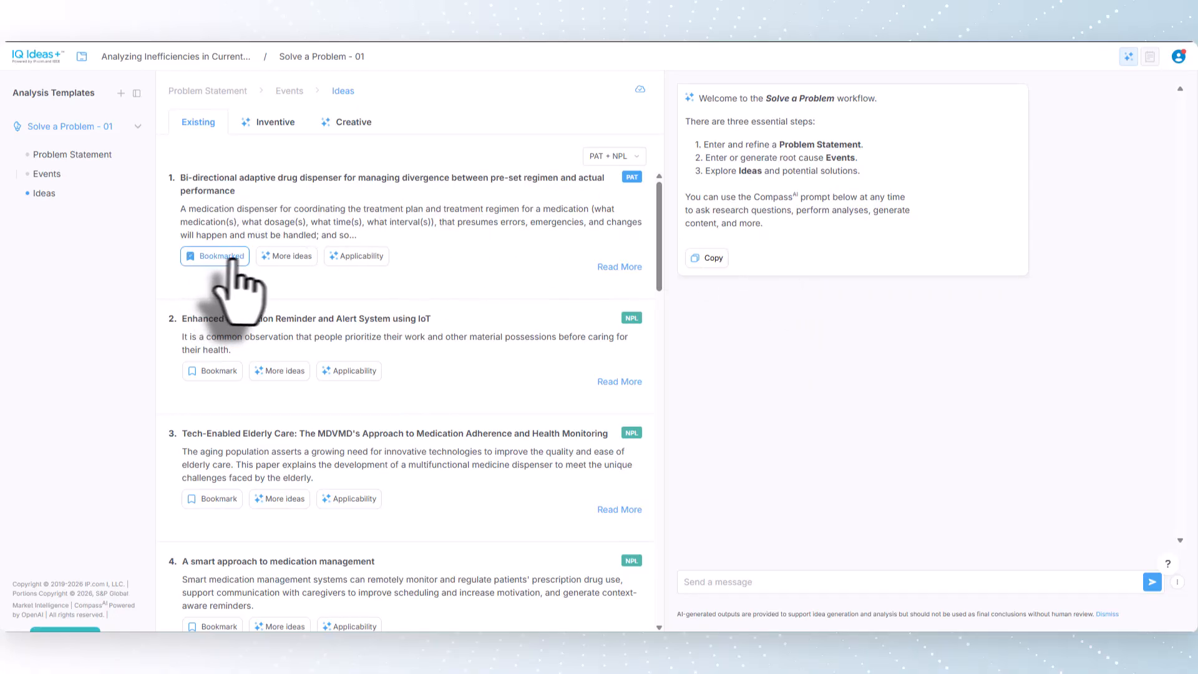
Step: Have CompassAI show how the bi-directional adaptive drug dispenser patent applies to the problem, and read its answer
{"action": "left_click", "coordinate": [357, 256]}
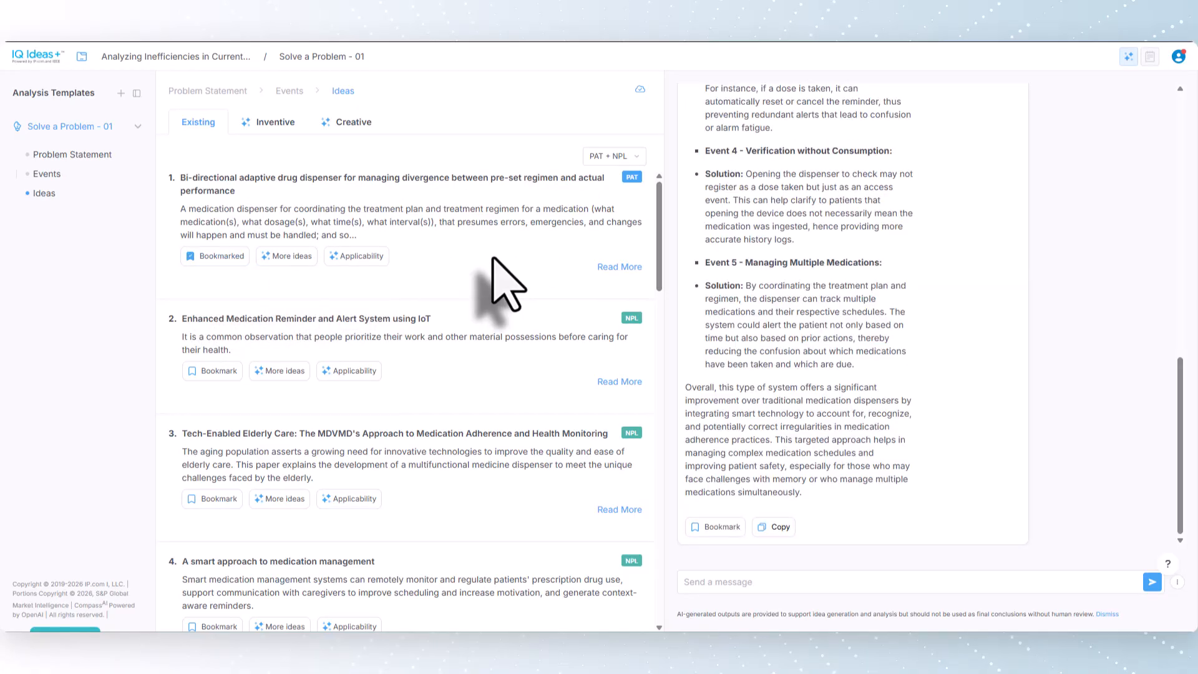
{"action": "scroll", "coordinate": [830, 287], "scroll_direction": "up", "scroll_amount": 1}
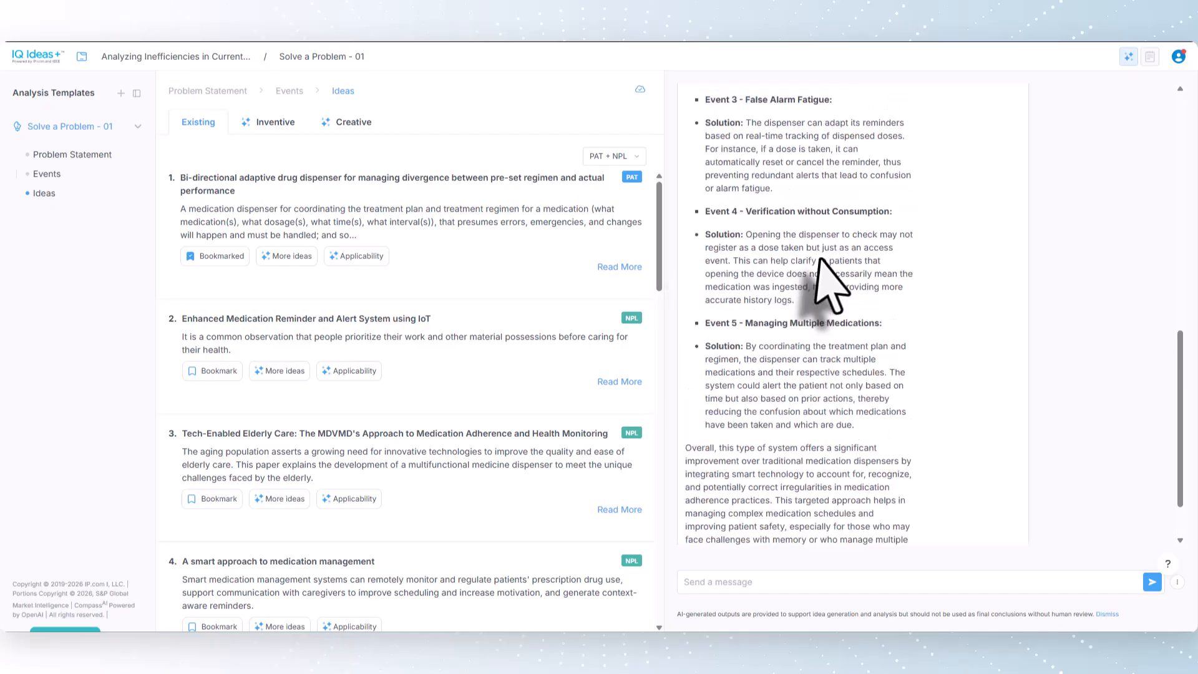
{"action": "scroll", "coordinate": [830, 287], "scroll_direction": "up", "scroll_amount": 8}
{"action": "scroll", "coordinate": [831, 284], "scroll_direction": "down", "scroll_amount": 2}
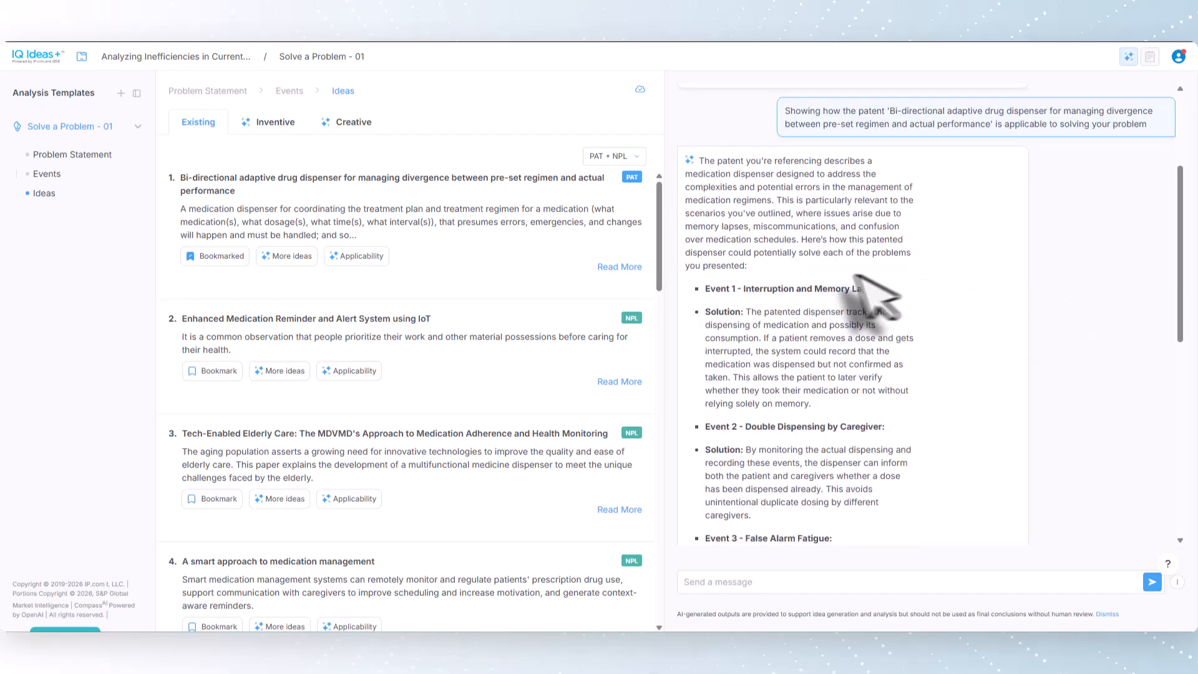
Step: Bookmark the Feedback and Preliminary Action ideas among the inventive ideas, and look through the ones that follow
{"action": "left_click", "coordinate": [278, 128]}
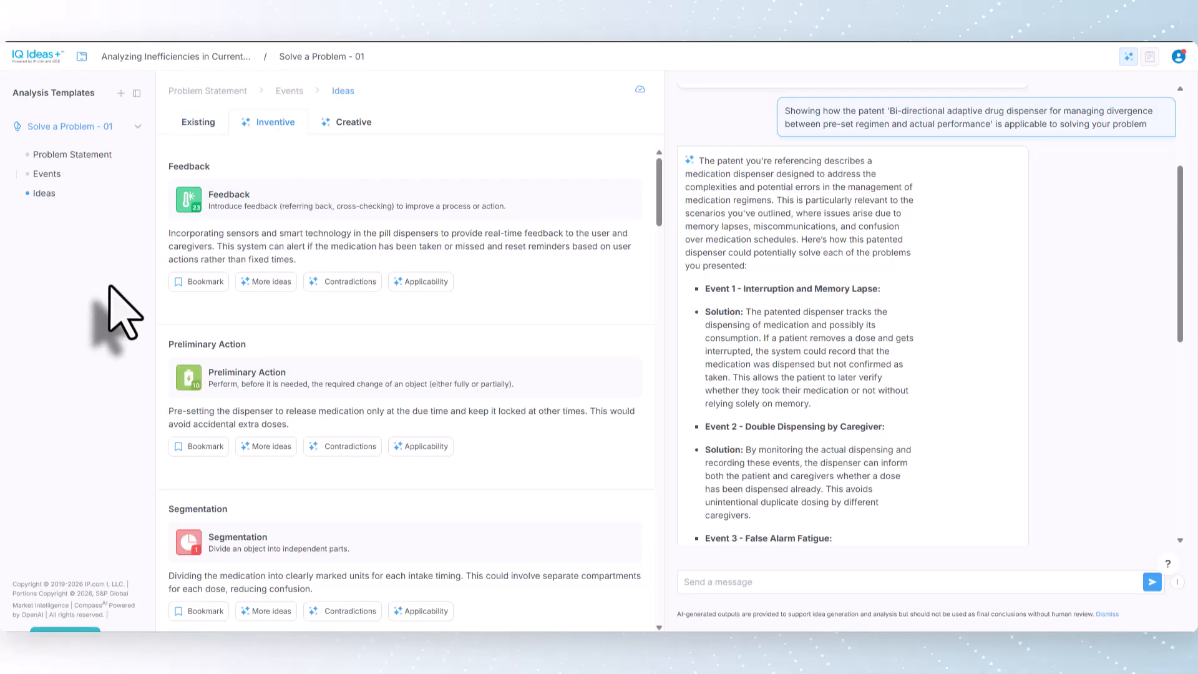
{"action": "left_click", "coordinate": [188, 282]}
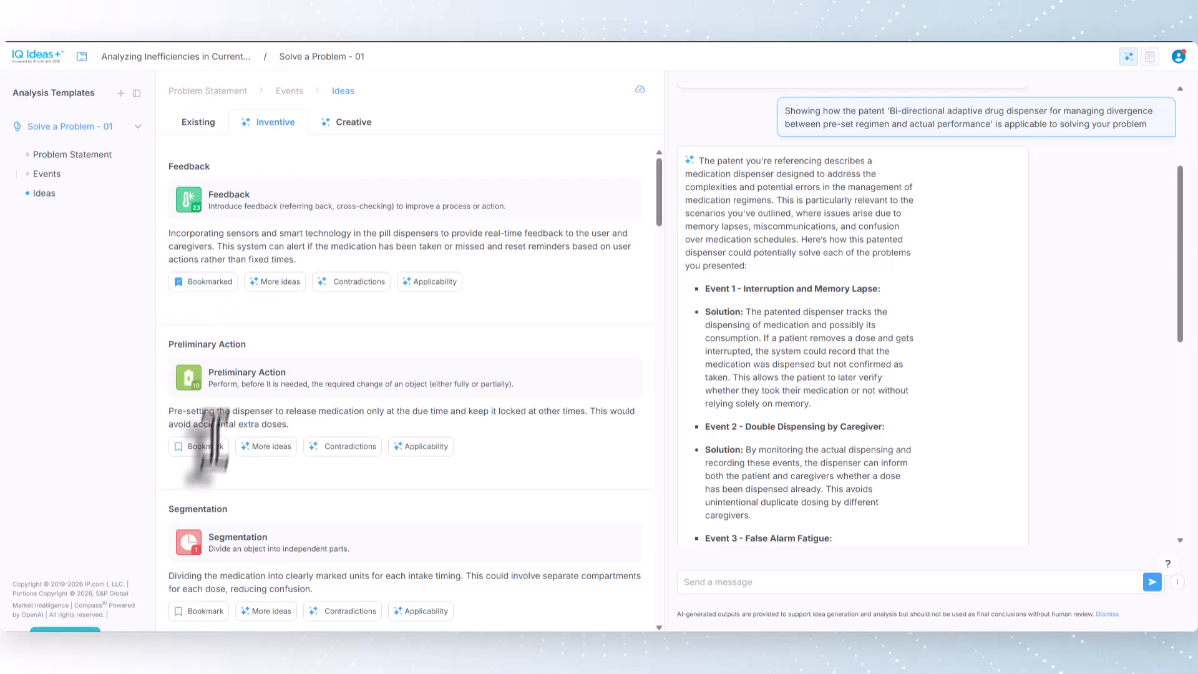
{"action": "left_click", "coordinate": [193, 446]}
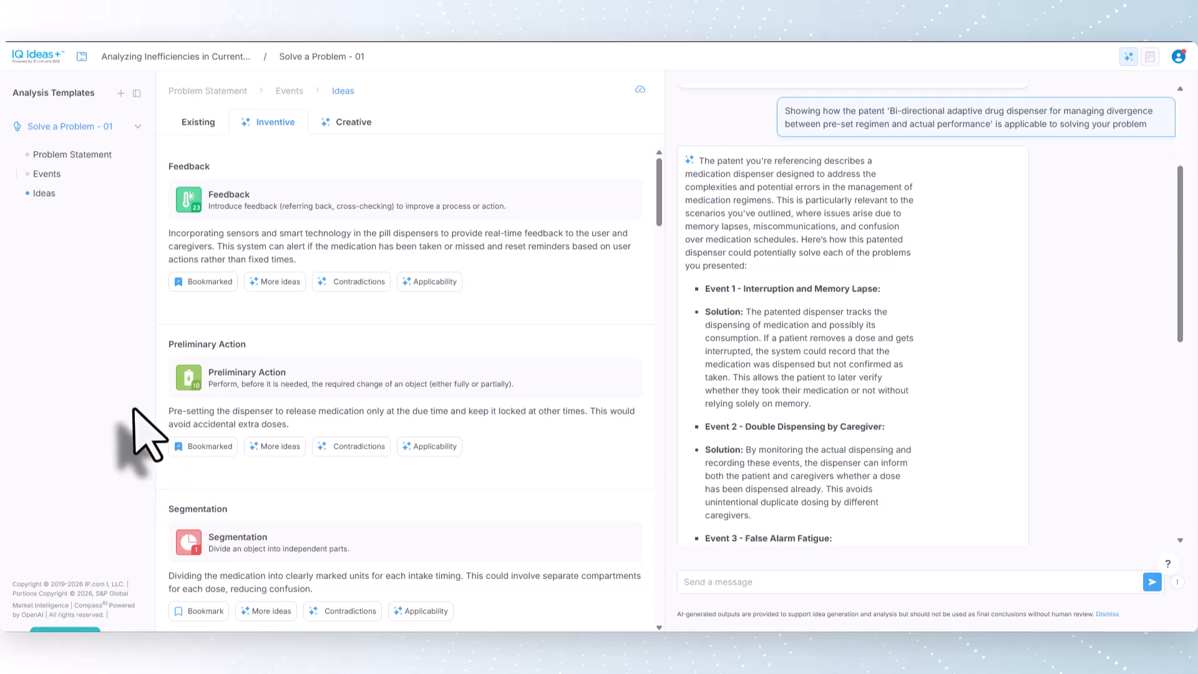
{"action": "scroll", "coordinate": [421, 484], "scroll_direction": "down", "scroll_amount": 1}
{"action": "scroll", "coordinate": [419, 484], "scroll_direction": "down", "scroll_amount": 5}
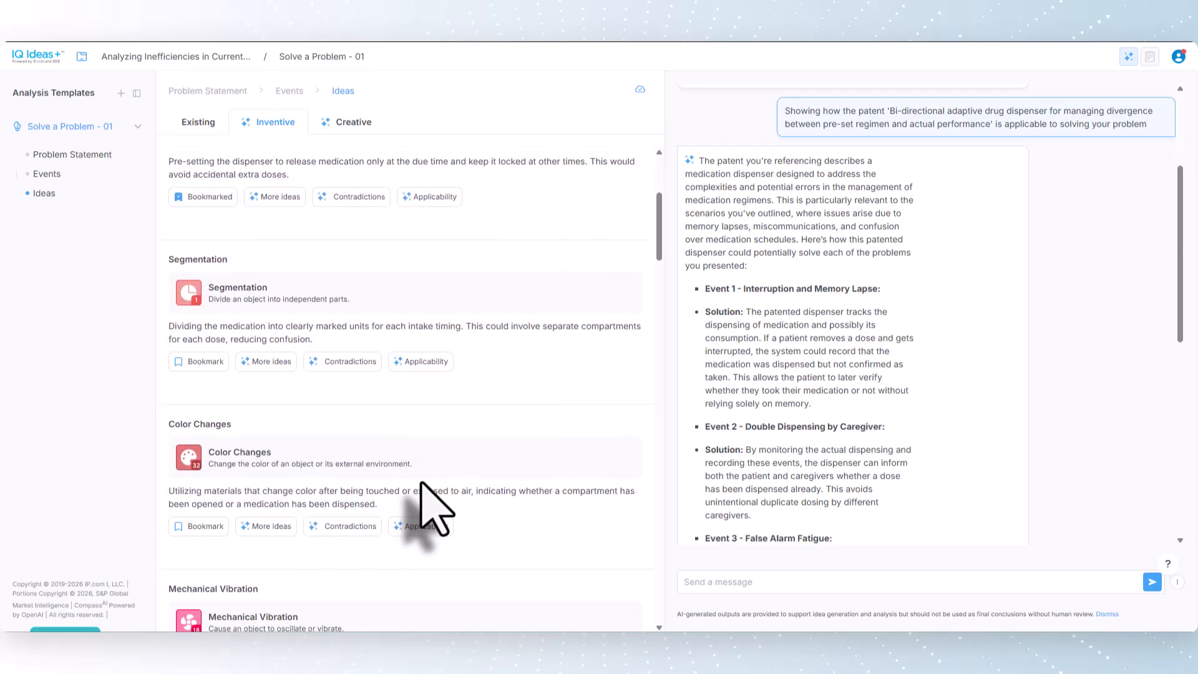
{"action": "scroll", "coordinate": [422, 483], "scroll_direction": "down", "scroll_amount": 1}
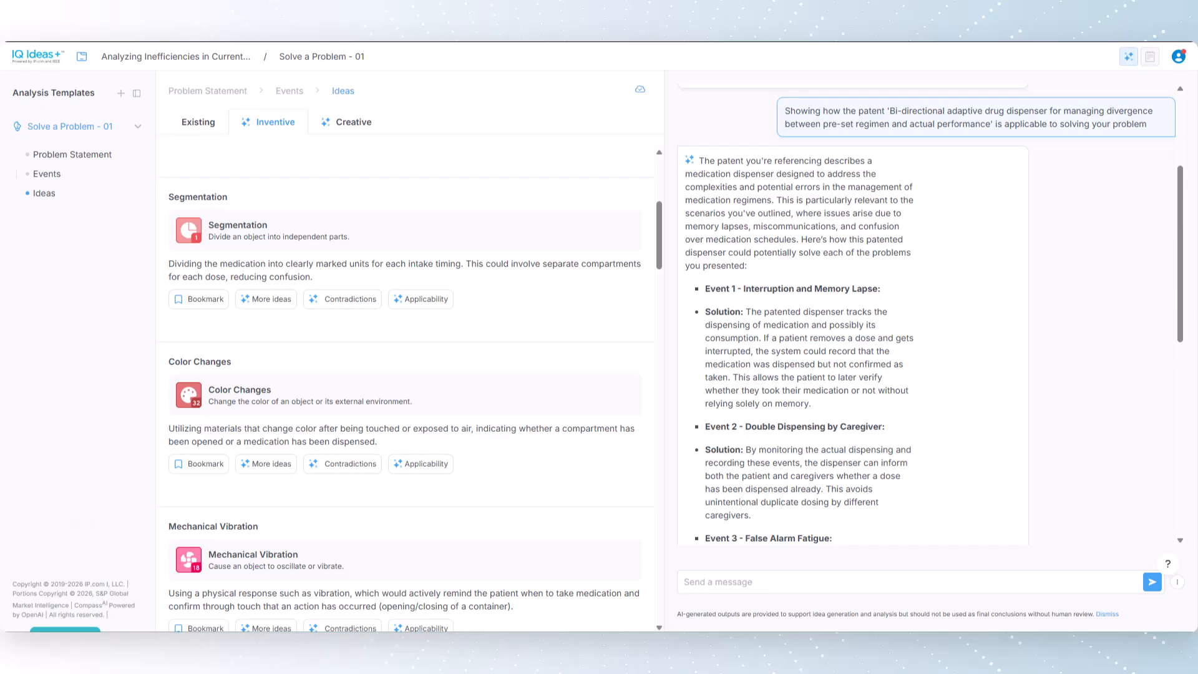